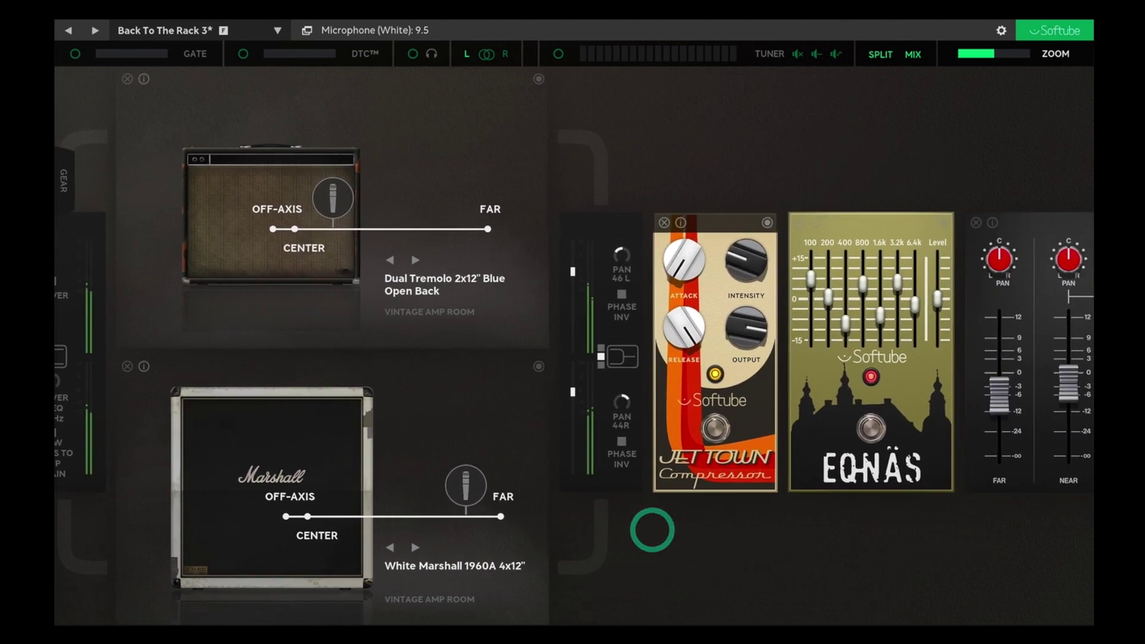
Move the Jet Town compressor above the EQNÄS pedal to form a parallel split in the signal chain.
drag(723, 222, 871, 217)
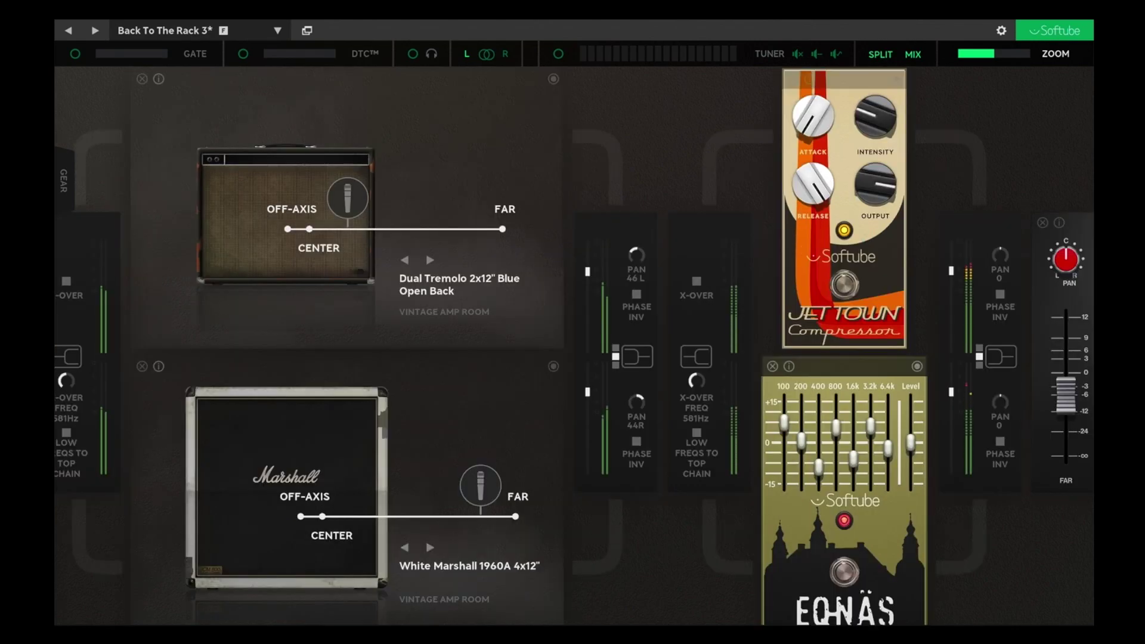
drag(853, 458, 889, 409)
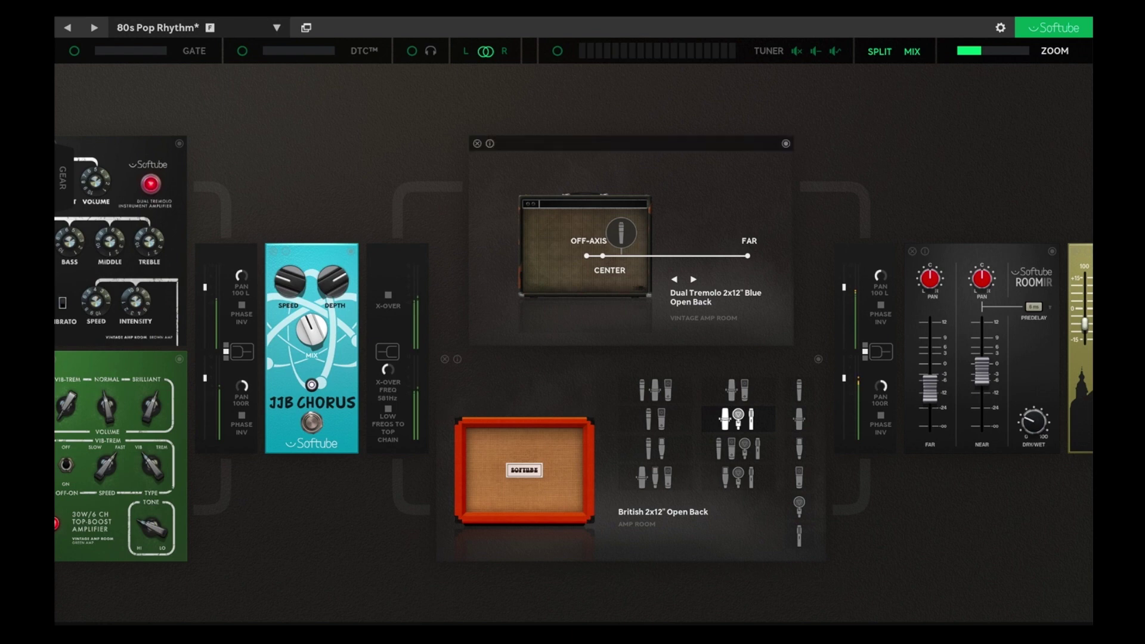
drag(962, 197, 757, 184)
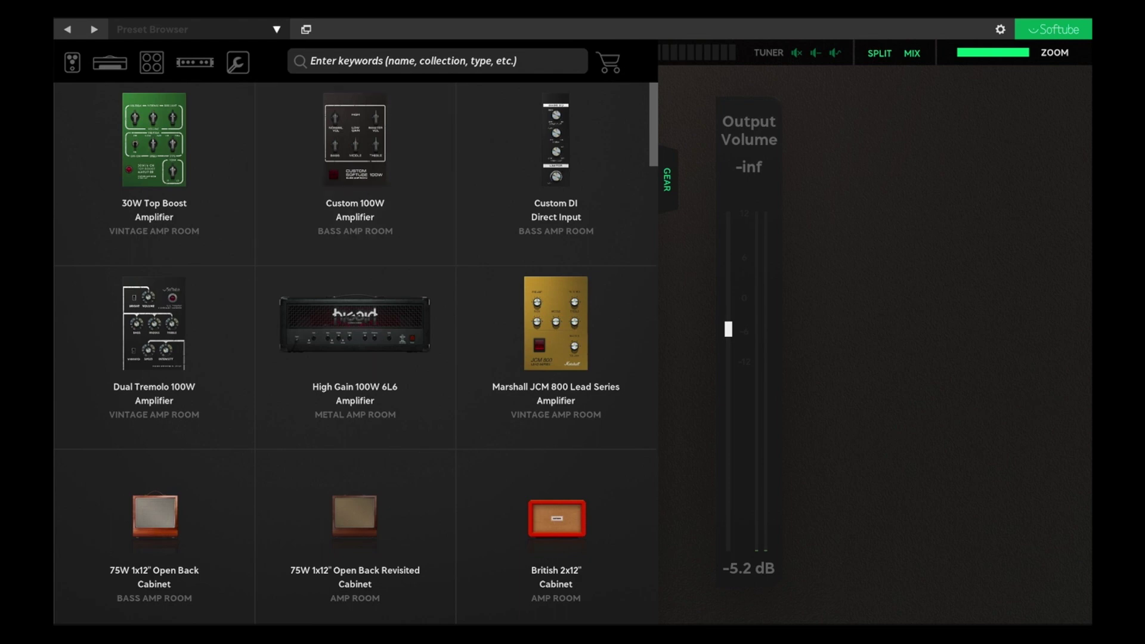
Filter the preset collection by 30W Top Boost, Electric Guitar and Delay, and load the 80s Pop Rhythm preset.
click(277, 29)
click(166, 202)
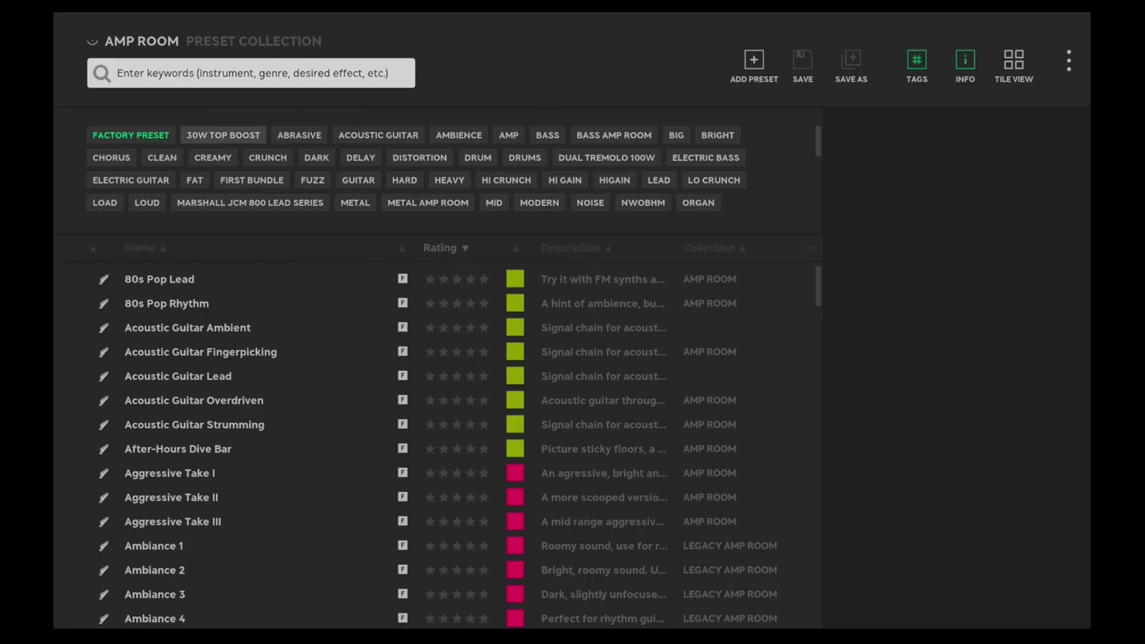
click(244, 136)
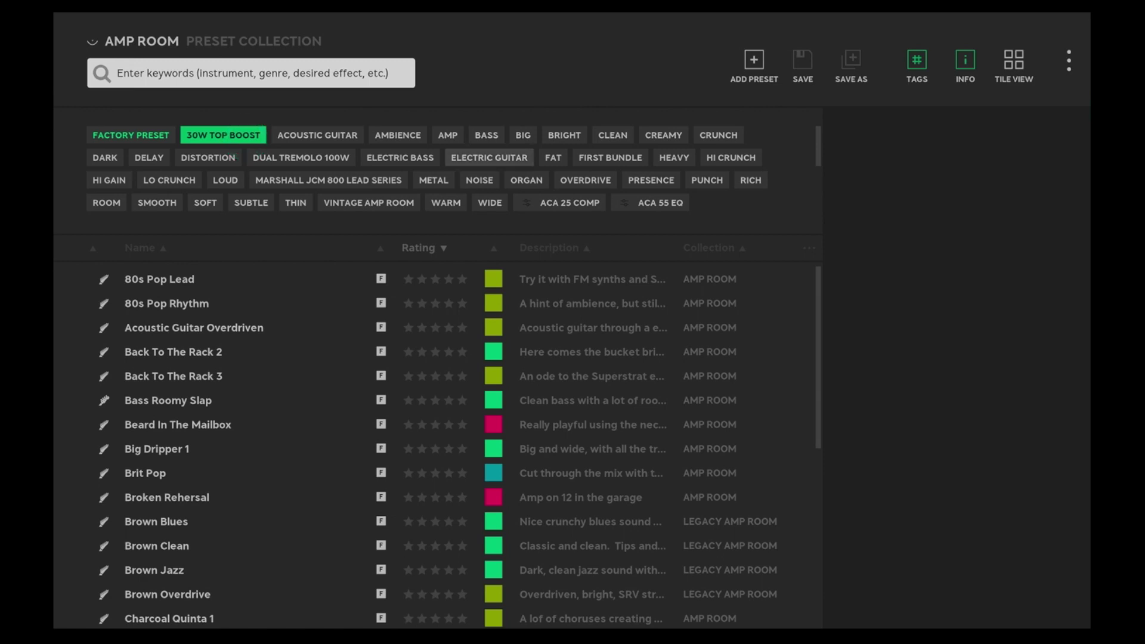
click(489, 157)
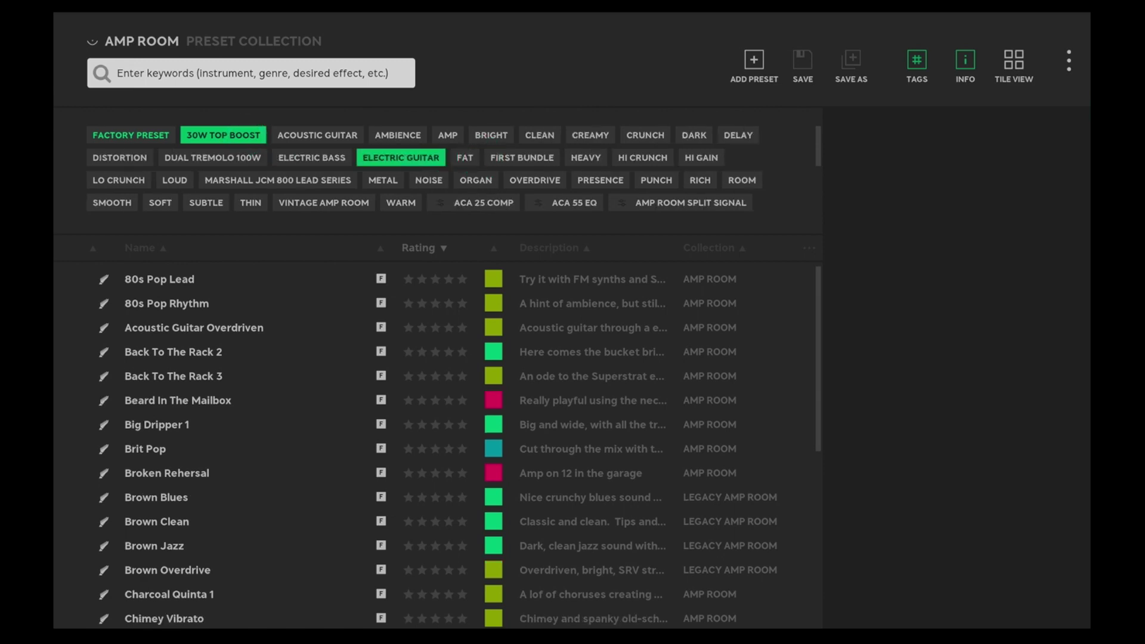
click(739, 135)
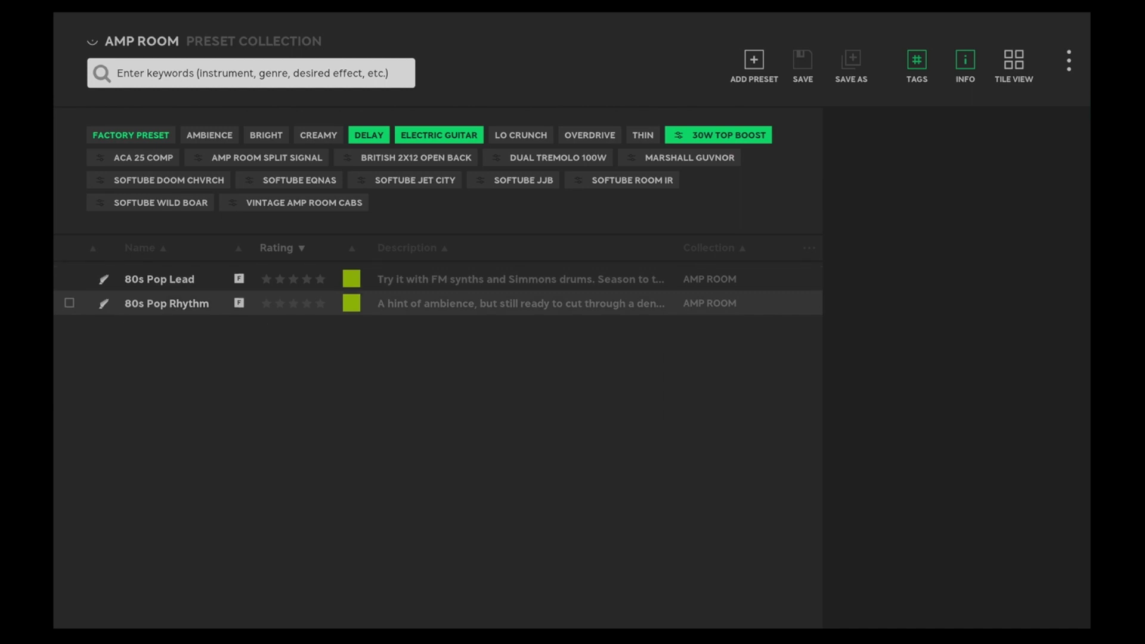
double_click(184, 305)
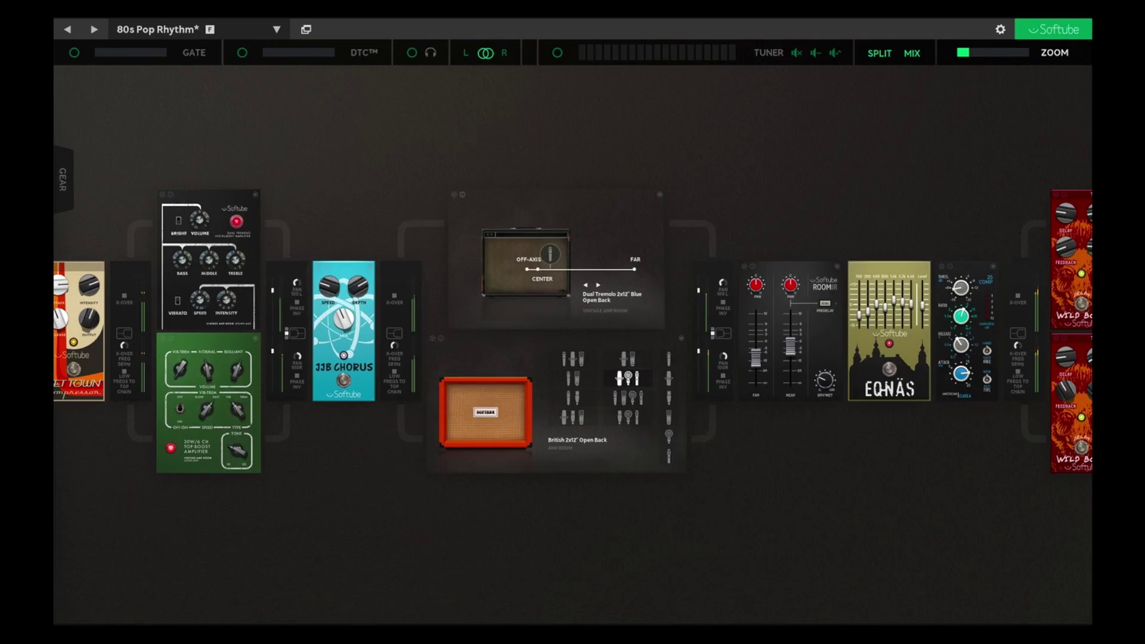
mouse_move(409, 148)
mouse_down()
mouse_move(595, 161)
mouse_move(314, 145)
mouse_move(414, 137)
mouse_up()
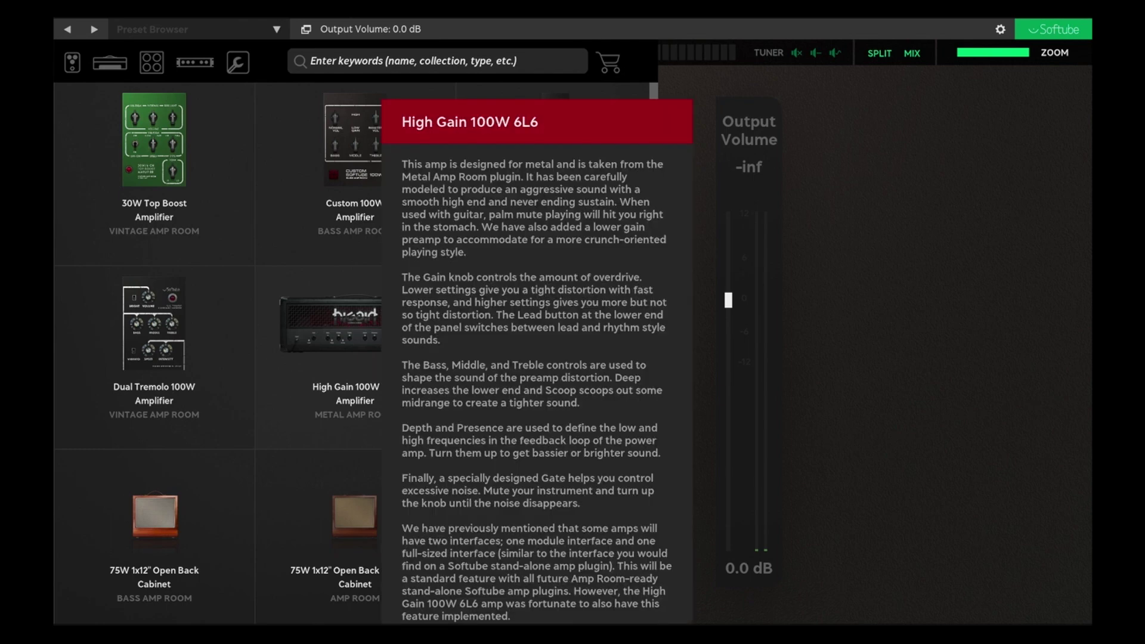
Add the High Gain 100W 6L6 amplifier to the empty signal chain and close the gear collection.
click(382, 324)
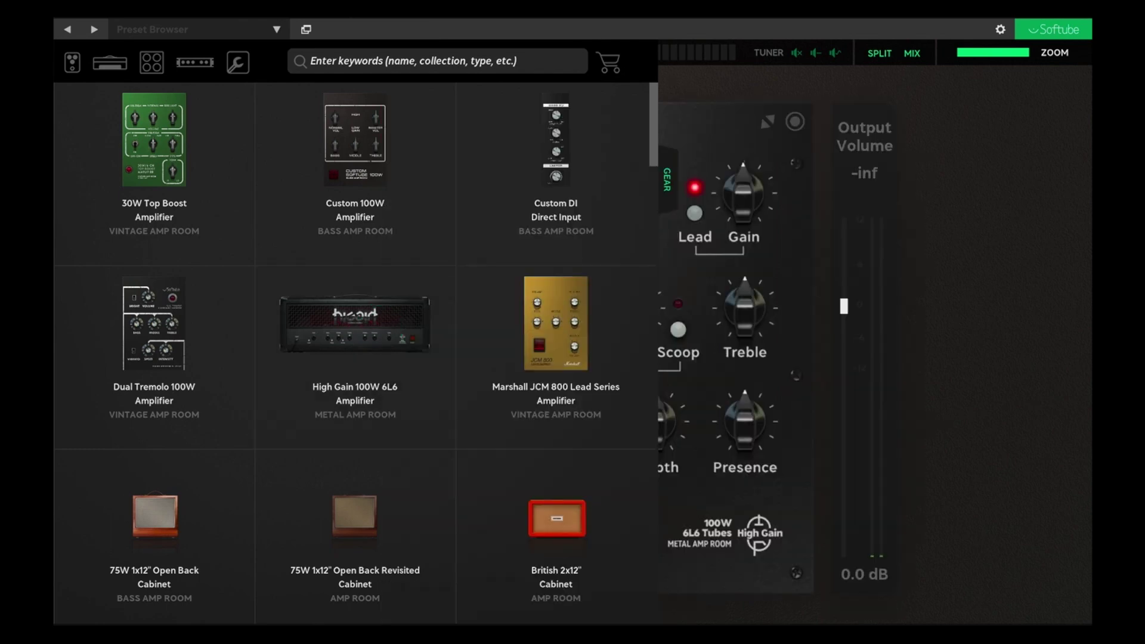
click(668, 180)
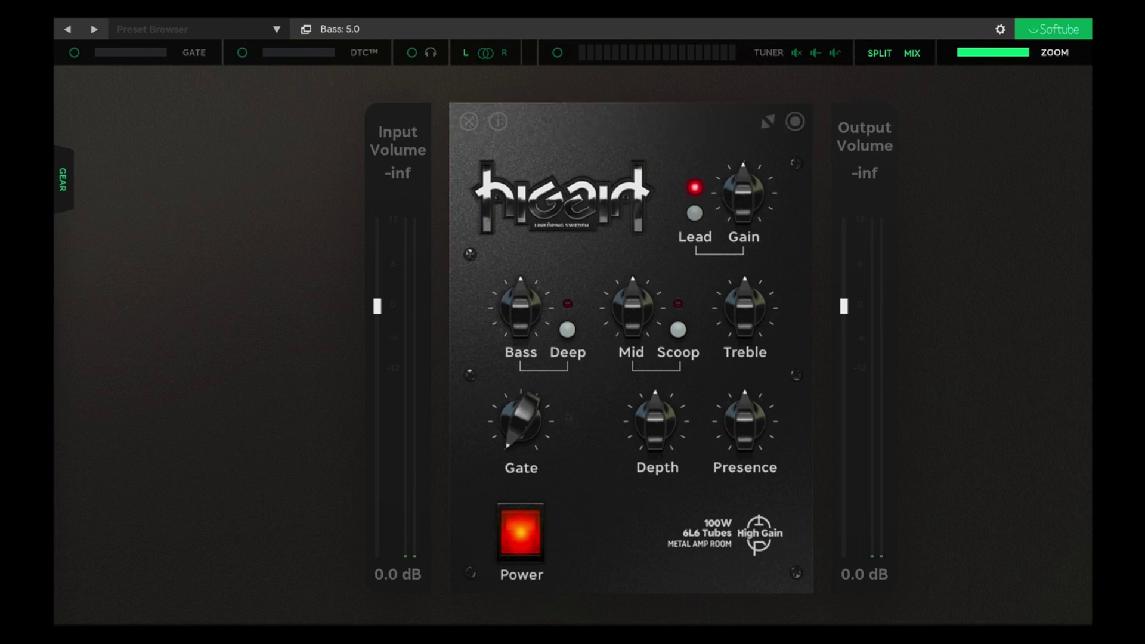
Browse the gear collection by category, covering amplifiers, pedals, cabinets, studio effects and utilities.
click(63, 179)
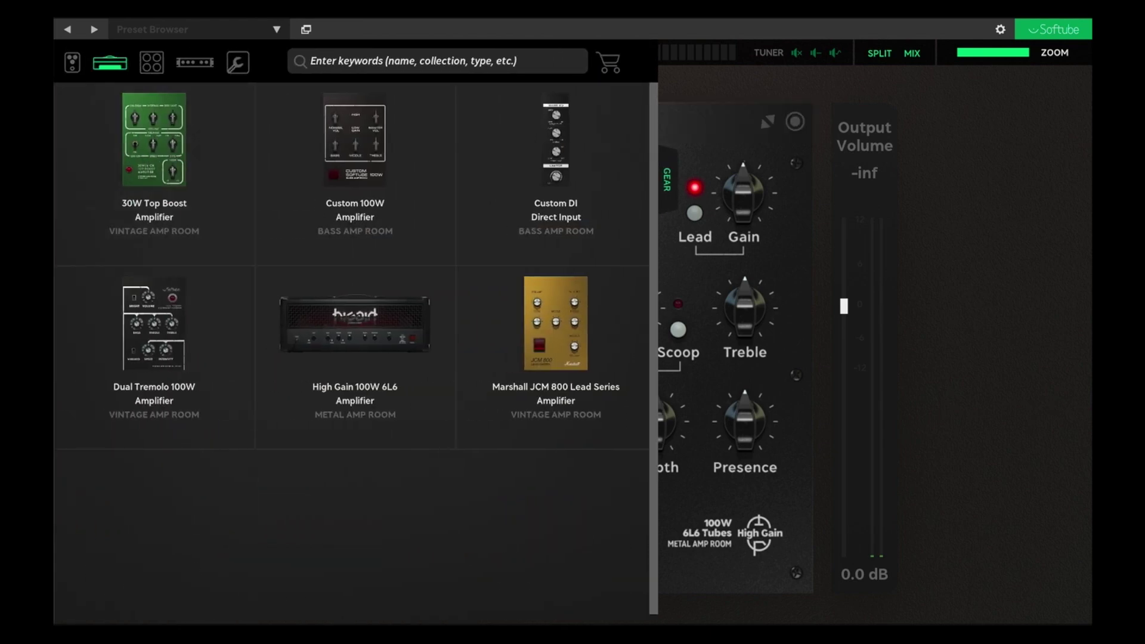
click(72, 62)
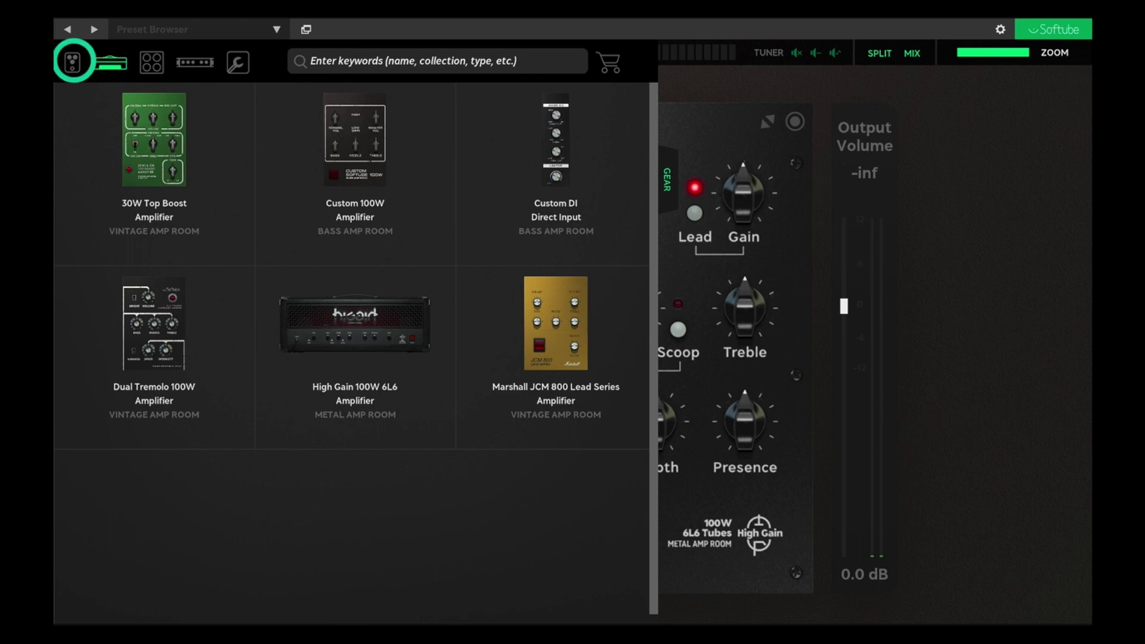
click(112, 67)
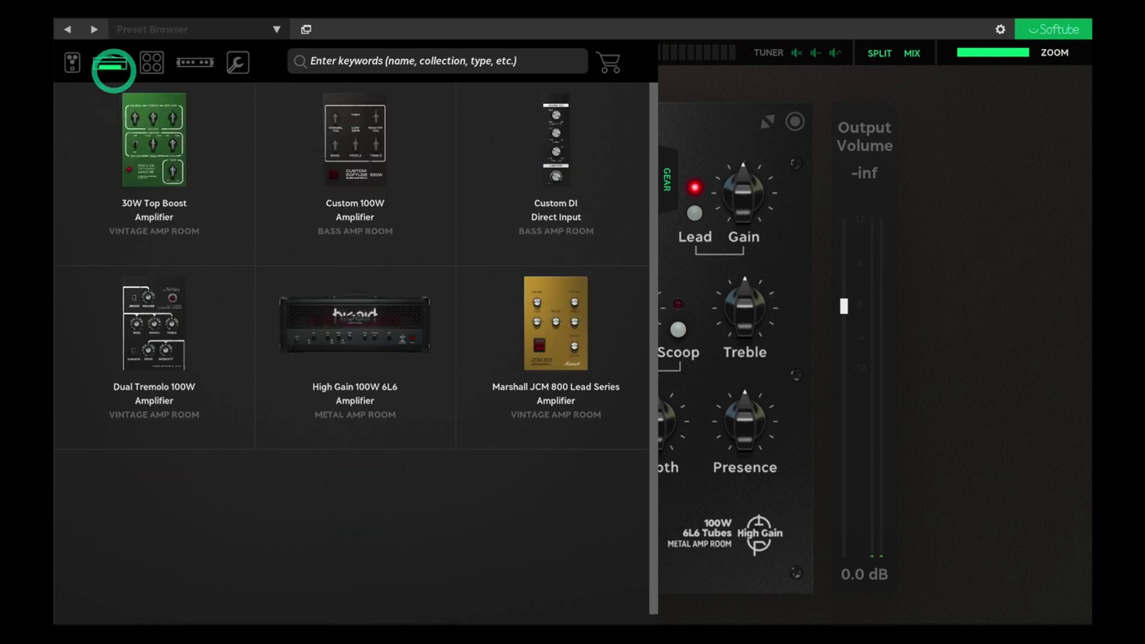
click(152, 62)
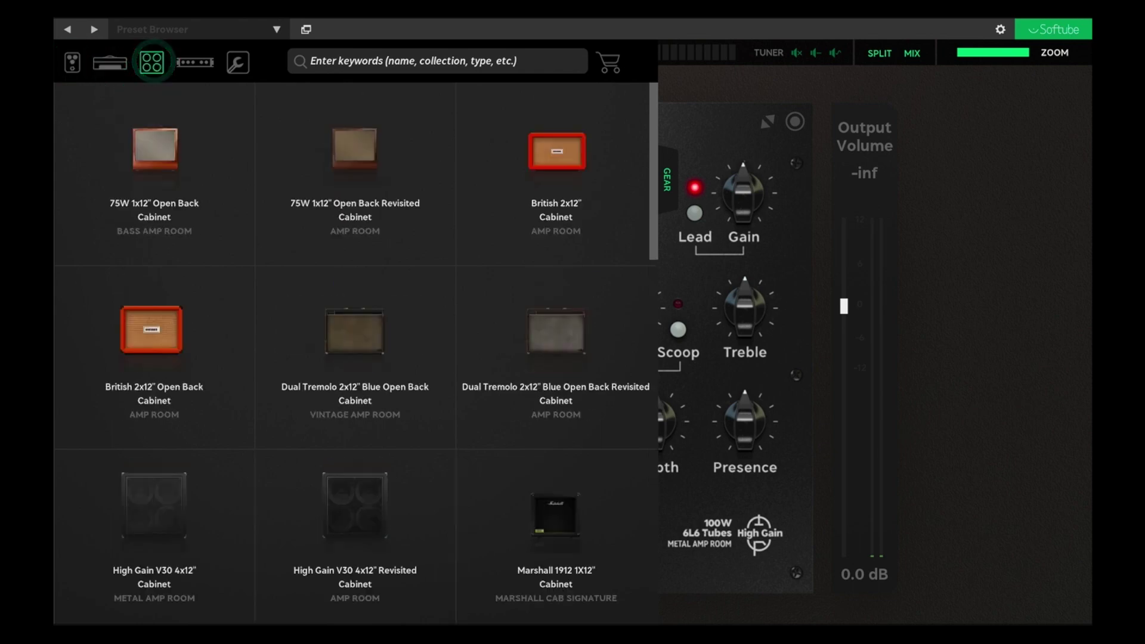
click(196, 62)
click(237, 63)
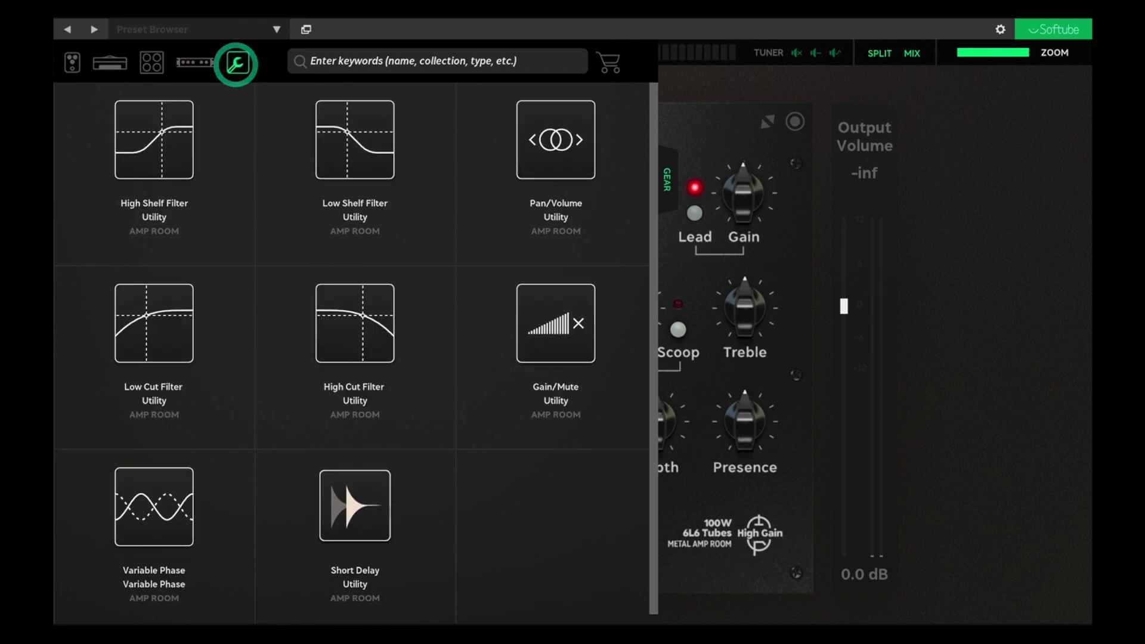
Add the High Gain V30 4x12" cabinet after the amplifier and return to the signal chain.
click(152, 62)
click(154, 501)
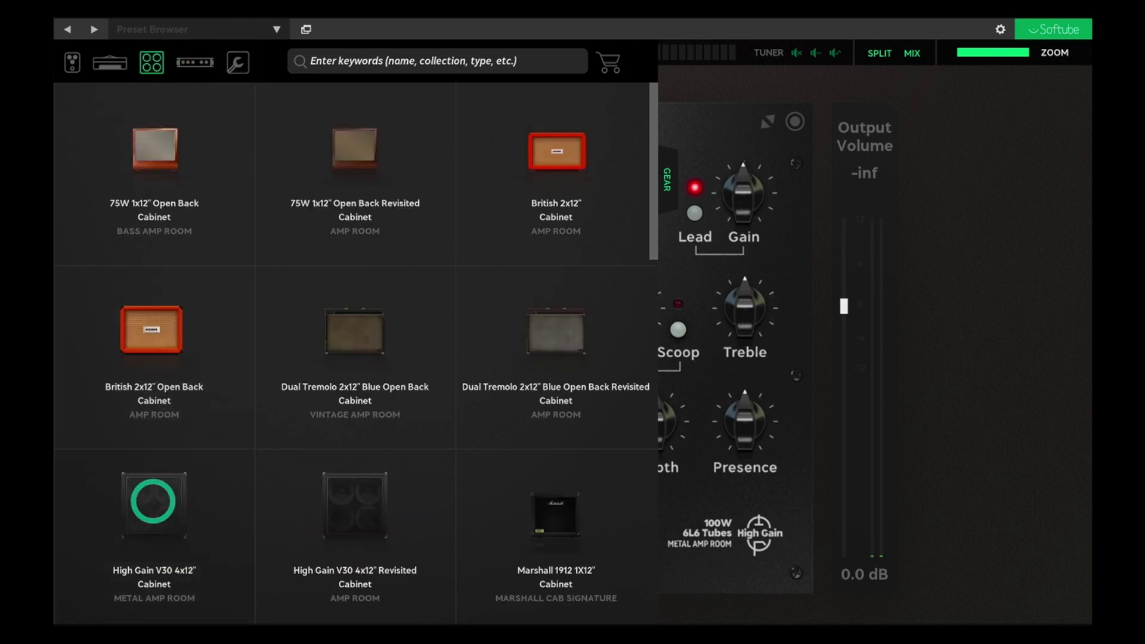
click(664, 182)
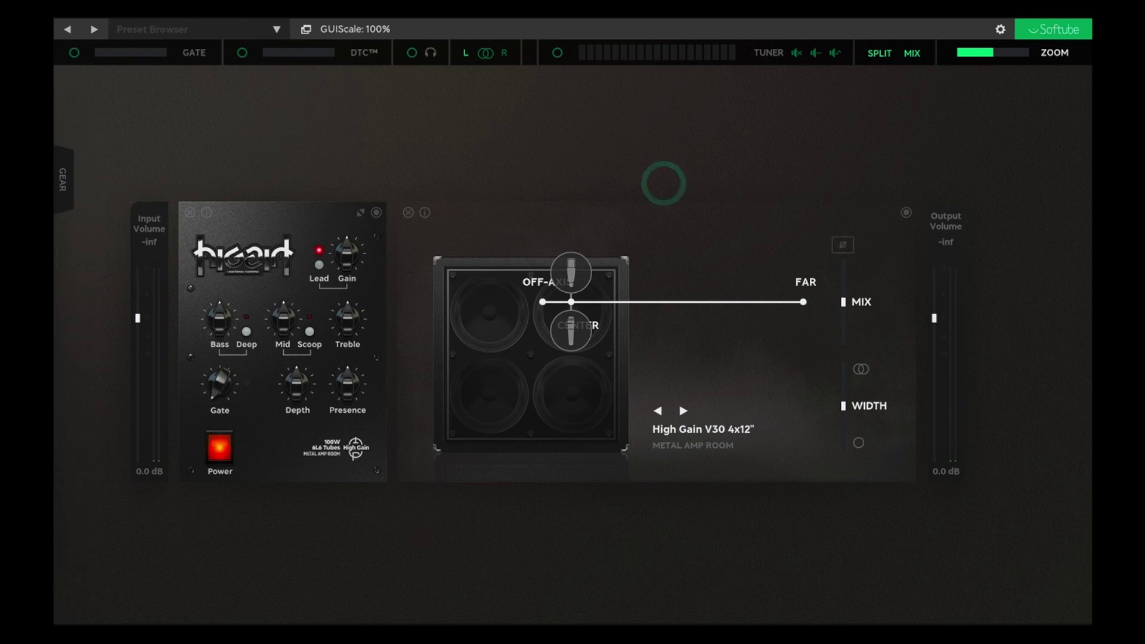
click(310, 150)
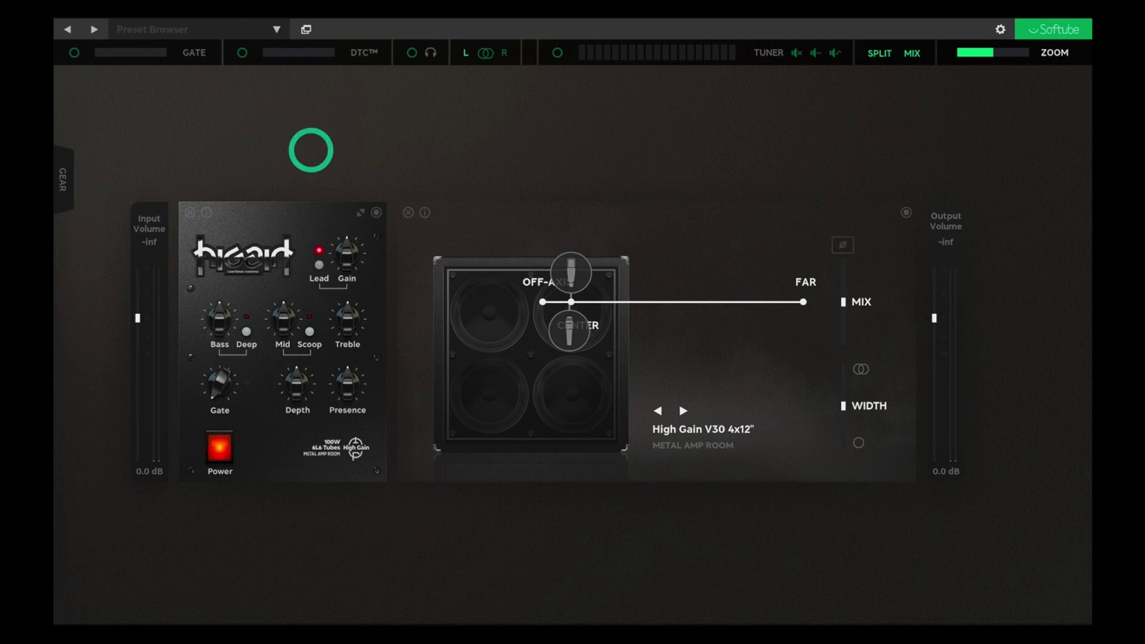
click(554, 174)
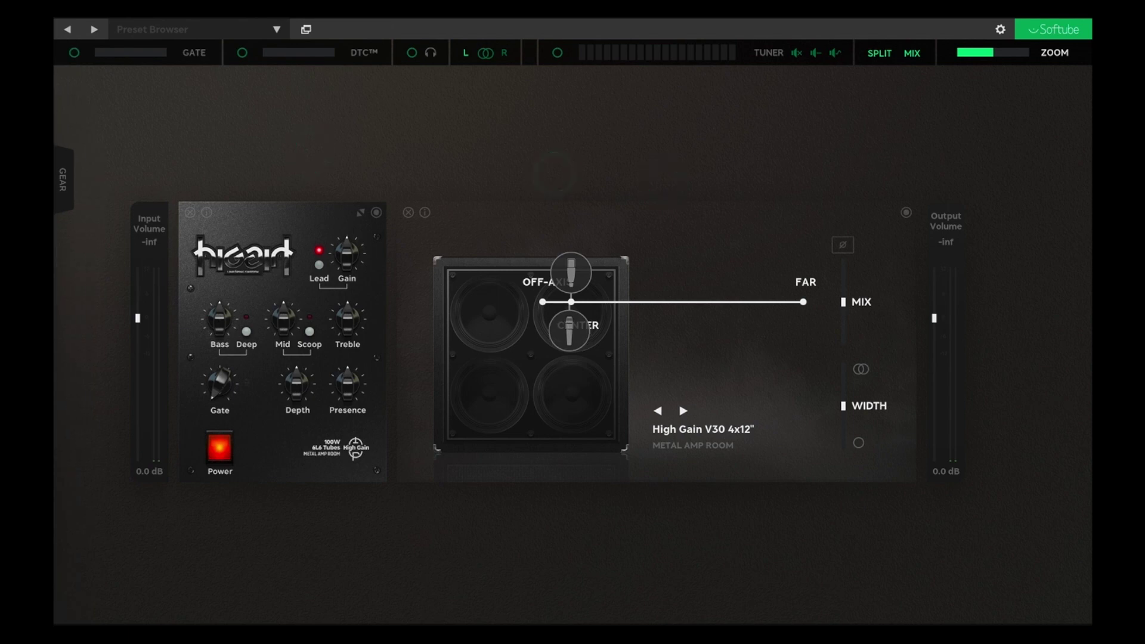
Insert the Softube DIS overdrive pedal between the input volume and the High Gain amplifier.
click(62, 179)
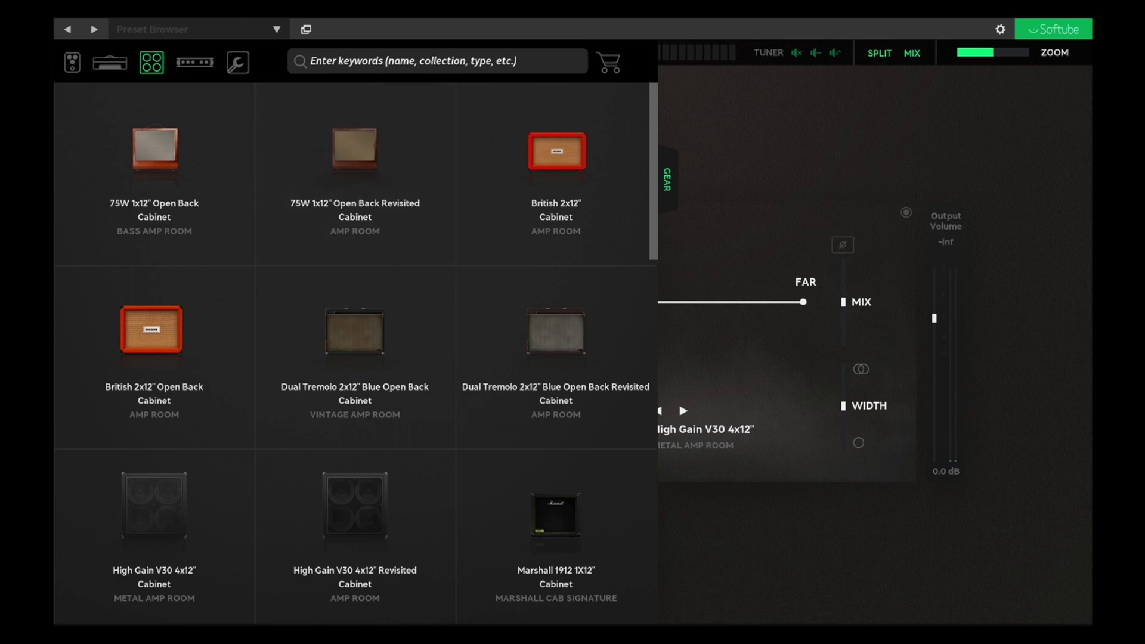
click(666, 170)
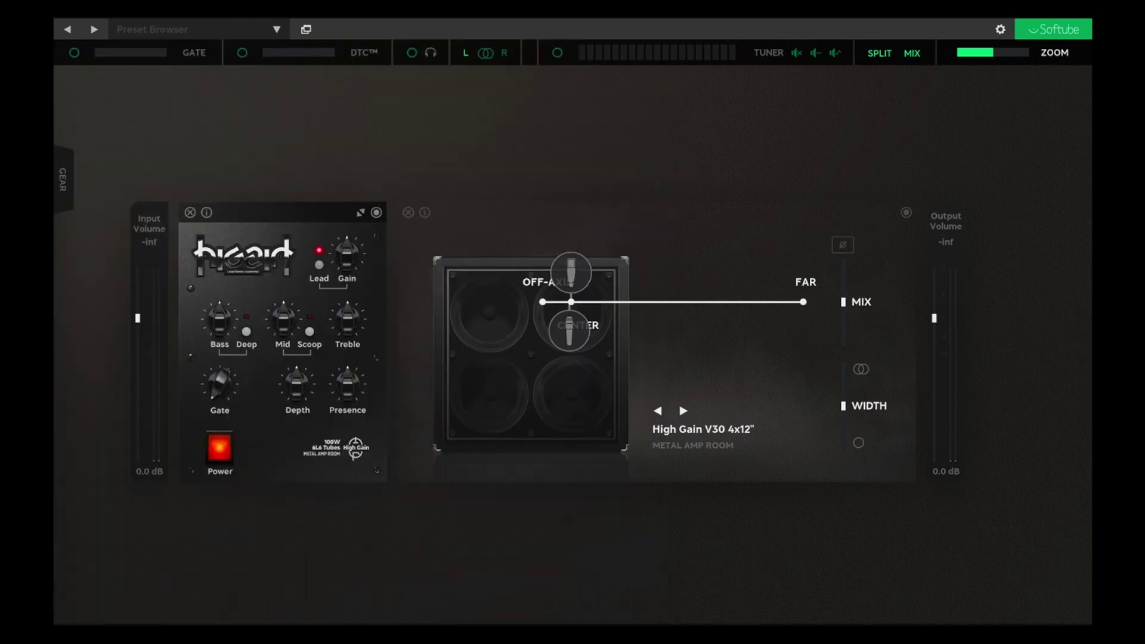
mouse_move(174, 295)
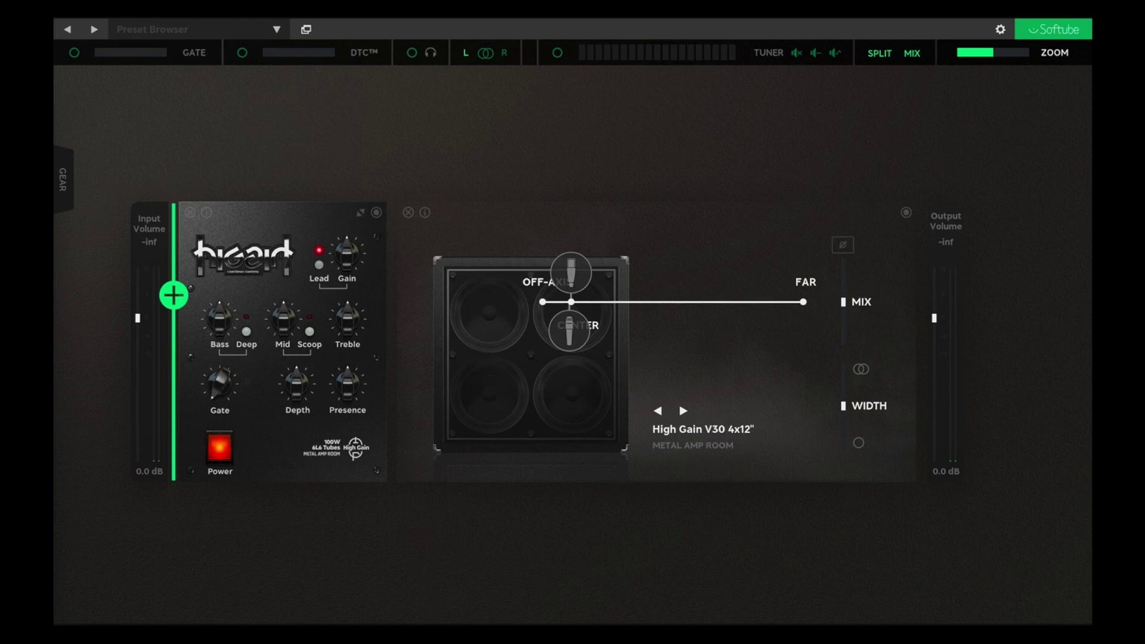
click(173, 295)
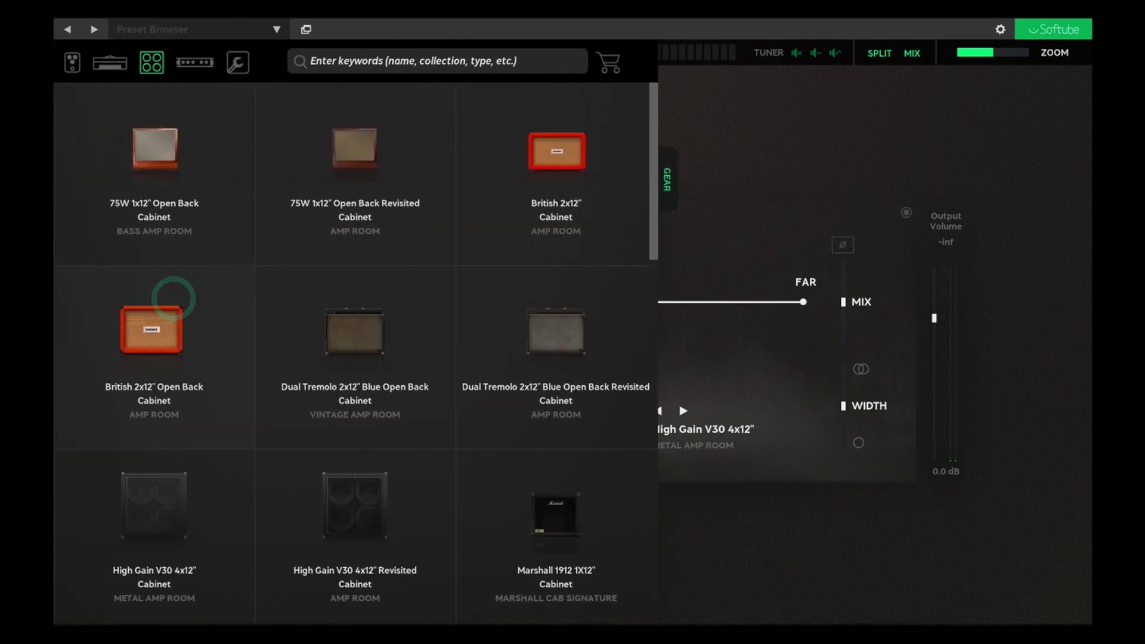
click(72, 62)
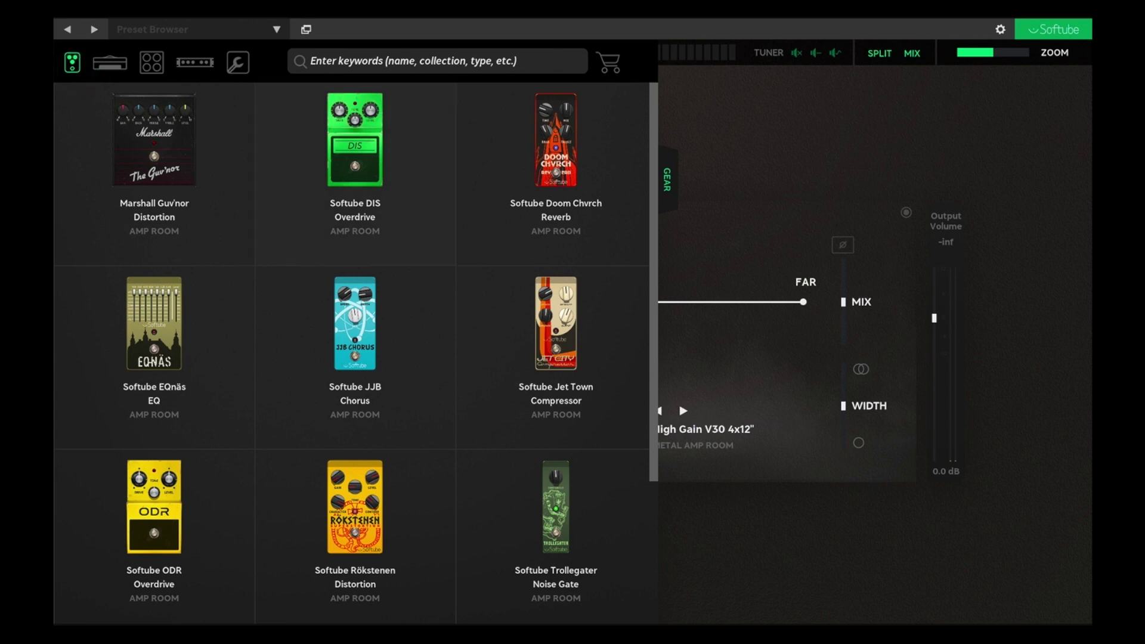
click(354, 140)
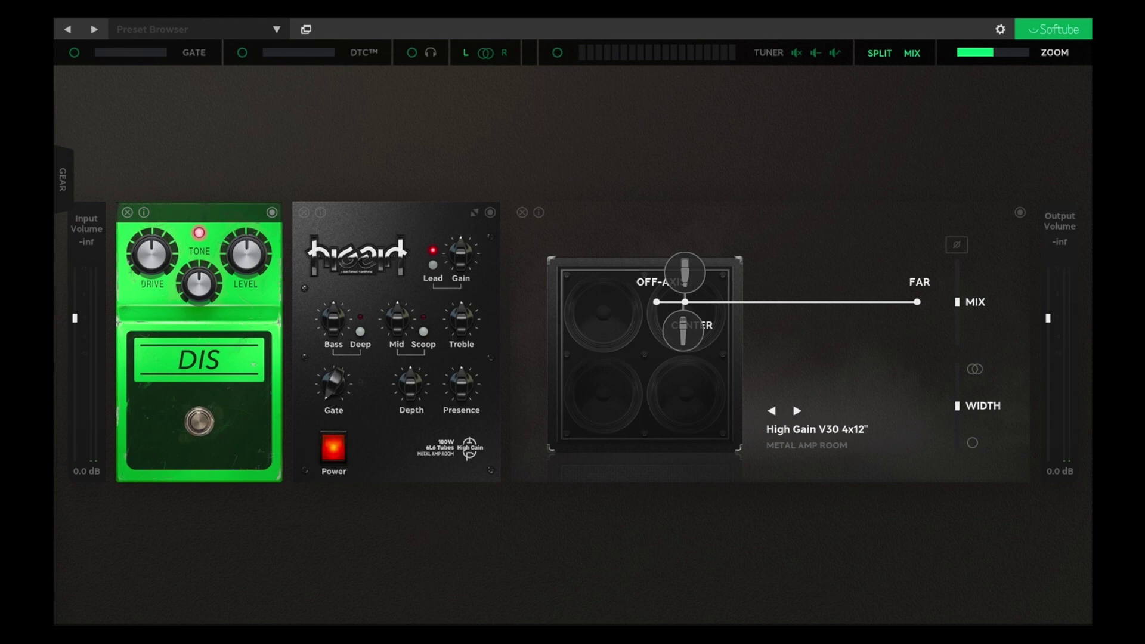
Add the American Class A 55 EQ from the studio effects after the High Gain V30 cabinet.
click(62, 179)
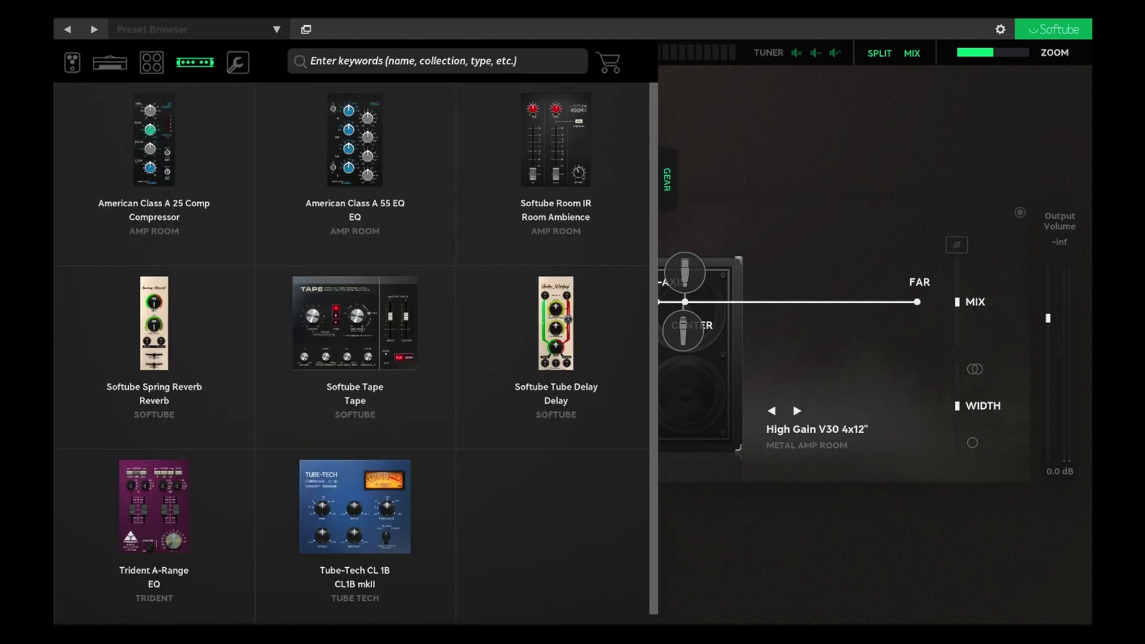
drag(338, 174, 1005, 340)
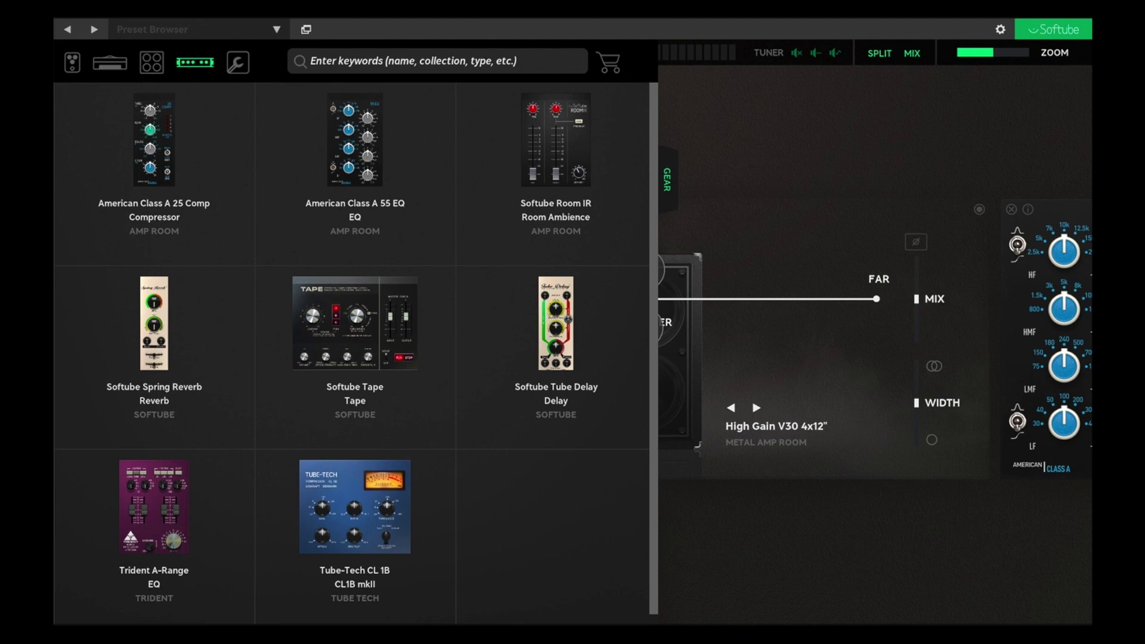
Browse the cabinets and amplifiers available for purchase in the gear collection.
click(152, 62)
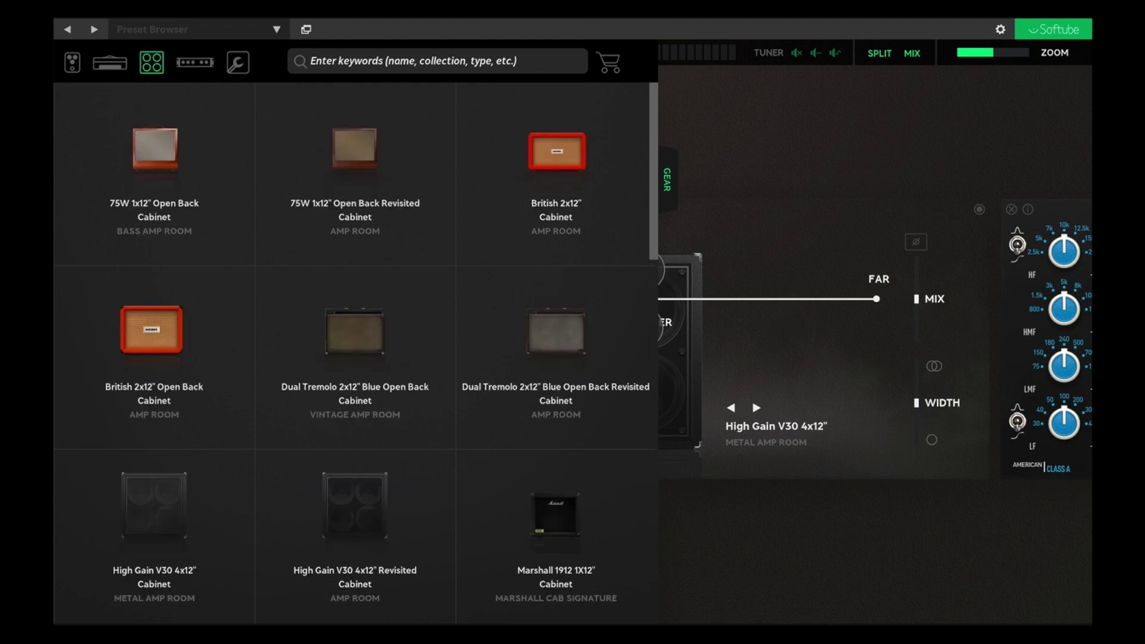
click(609, 62)
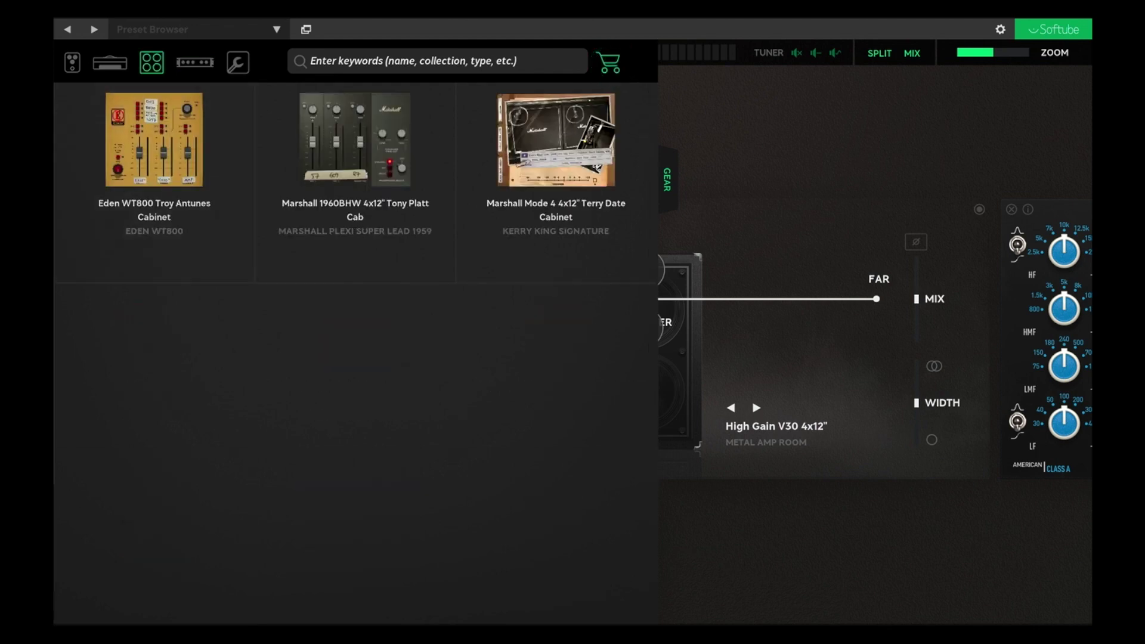
click(109, 62)
click(110, 62)
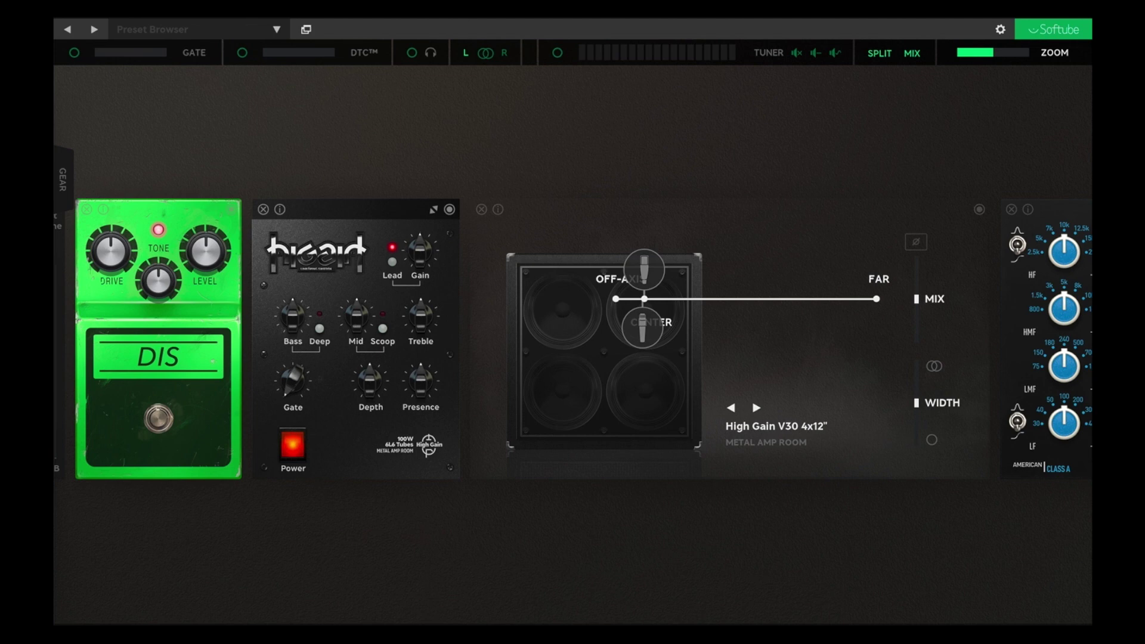
Set the High Gain amplifier's Gate to 7.1 and Treble to 8.8, adjust Gain, turn Scoop on, and open its full-size interface.
drag(293, 382, 308, 298)
click(383, 334)
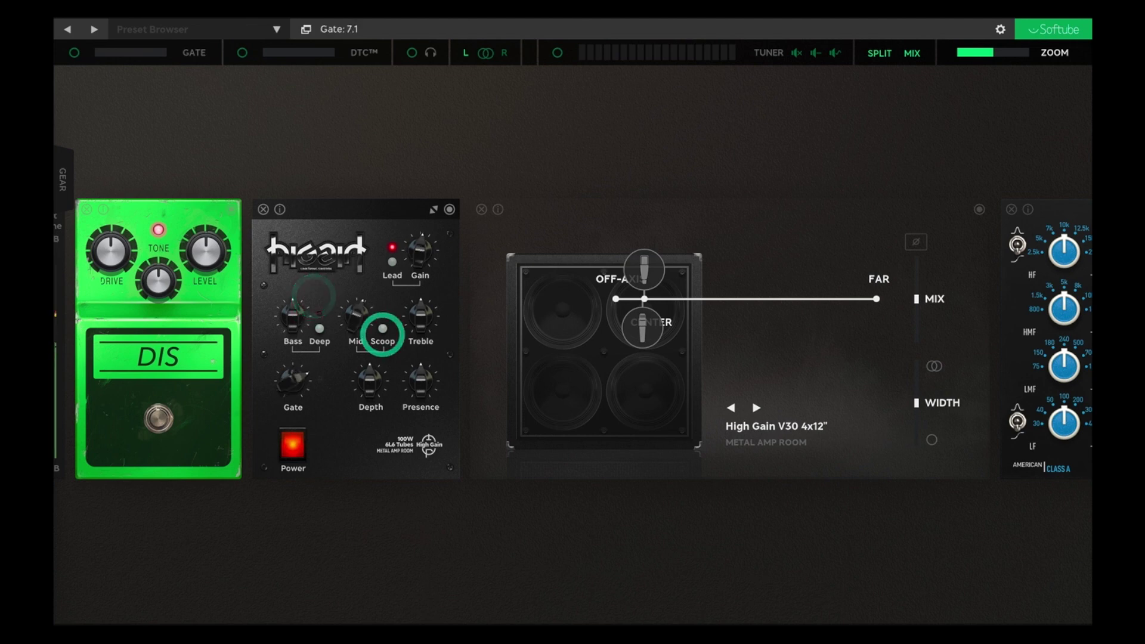
drag(420, 317, 415, 298)
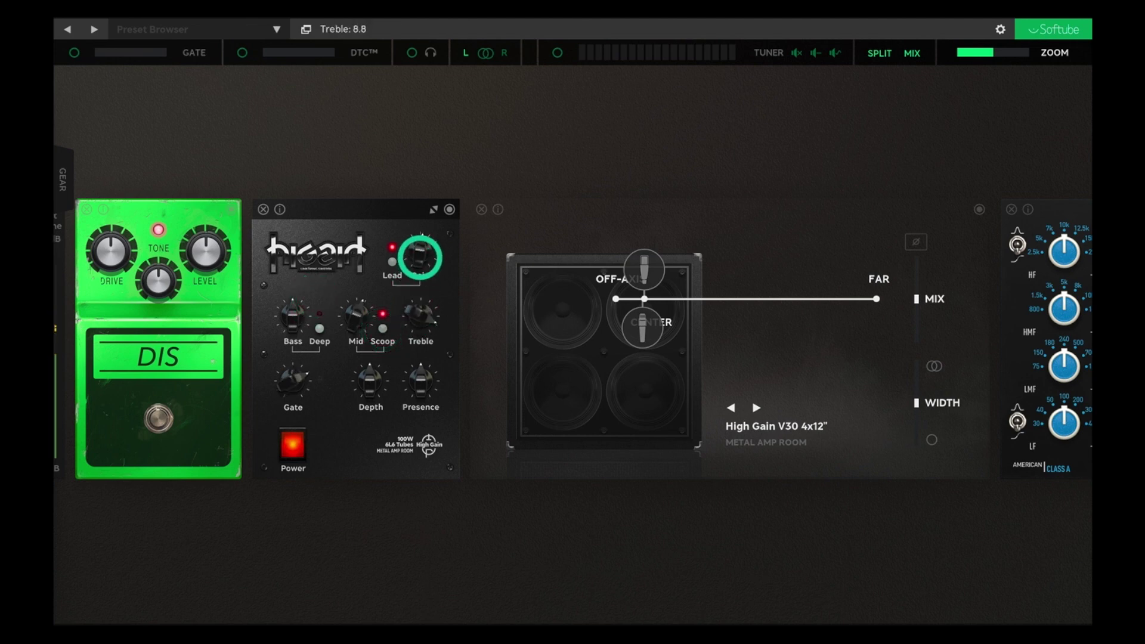
drag(419, 258, 390, 298)
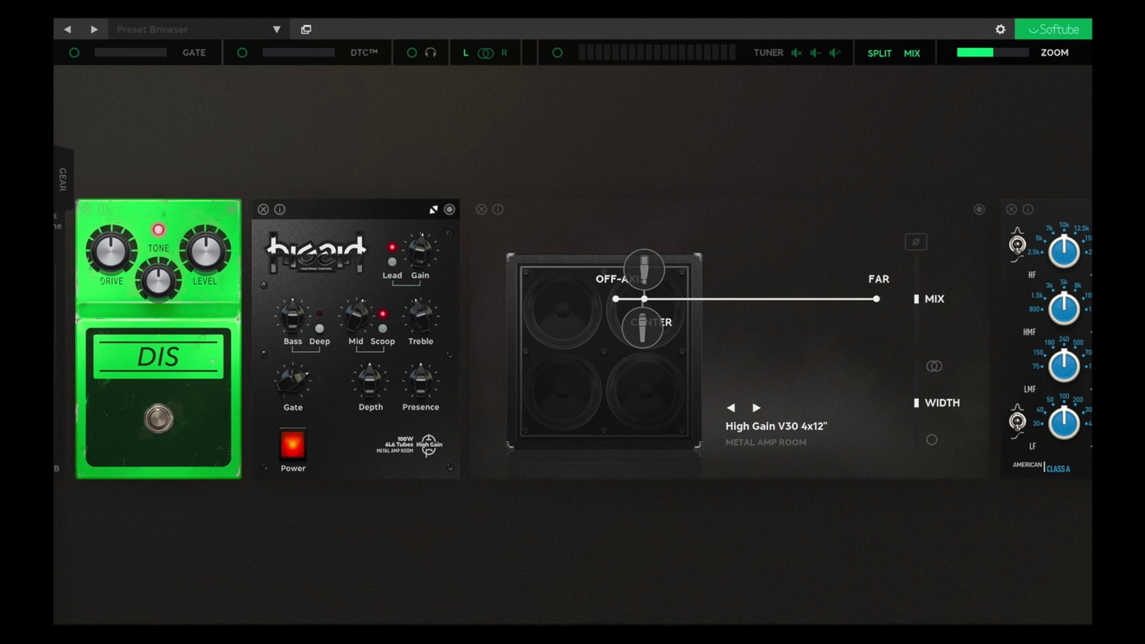
click(434, 209)
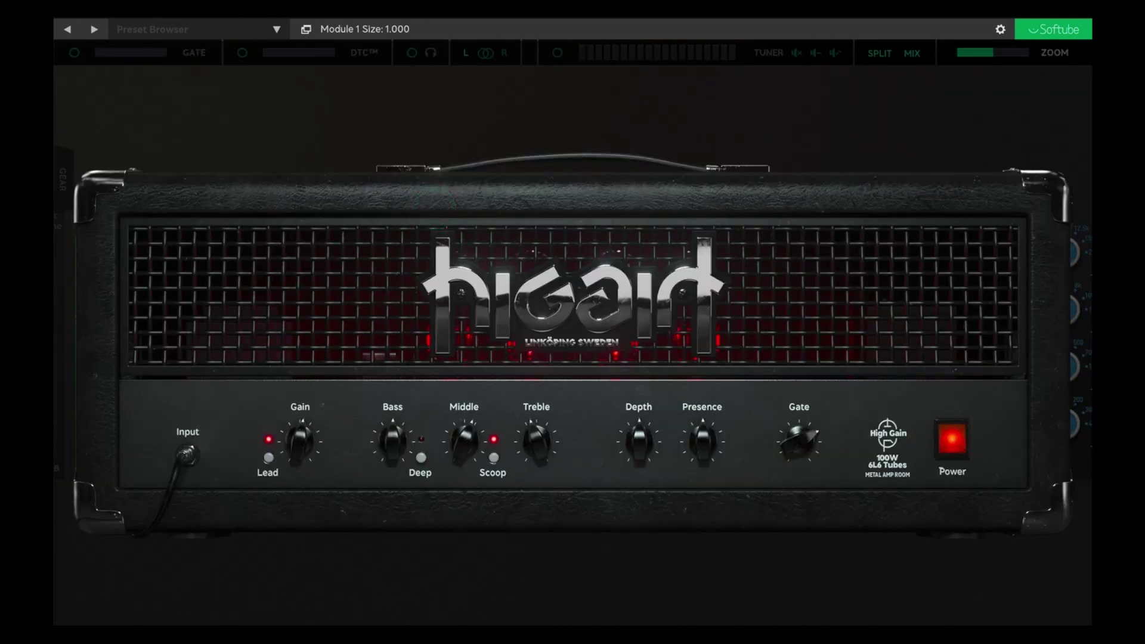
Close the full-size amplifier view, set the High Gain V30 cabinet's second microphone to 7.5, and switch to the Marshall 1960B 4x12" cabinet.
key(Escape)
drag(647, 340, 669, 270)
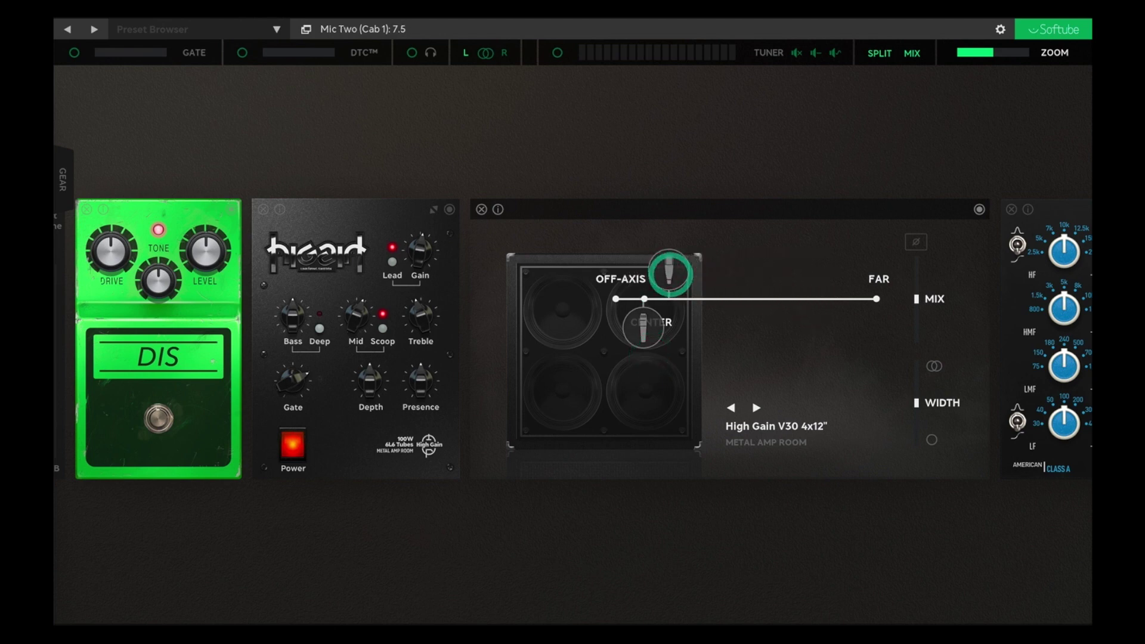
click(756, 408)
click(756, 407)
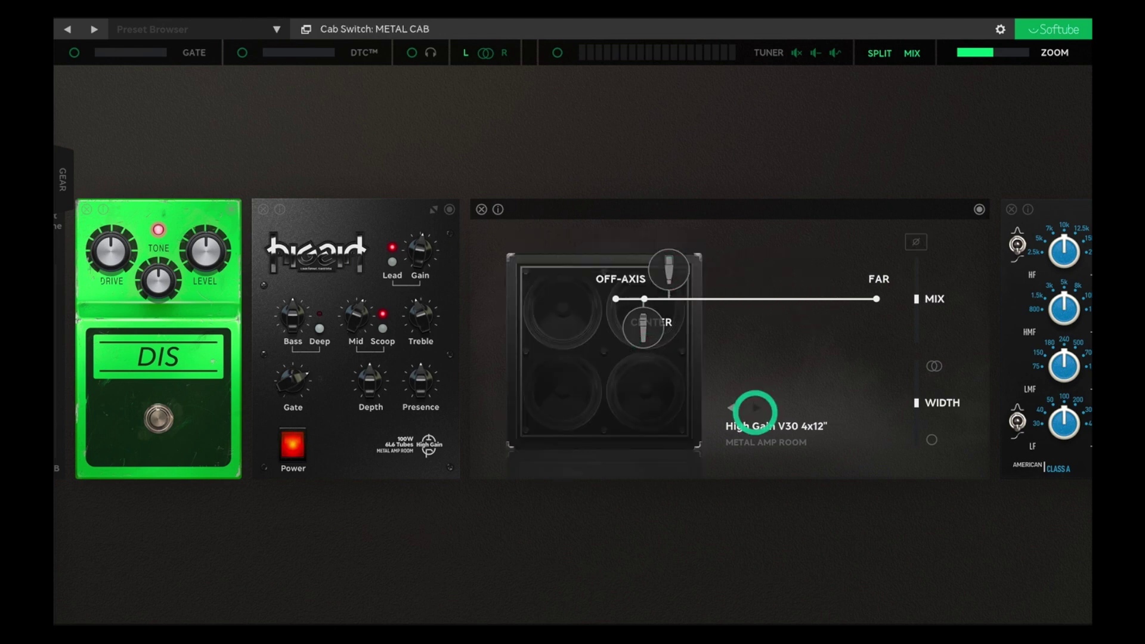
click(756, 407)
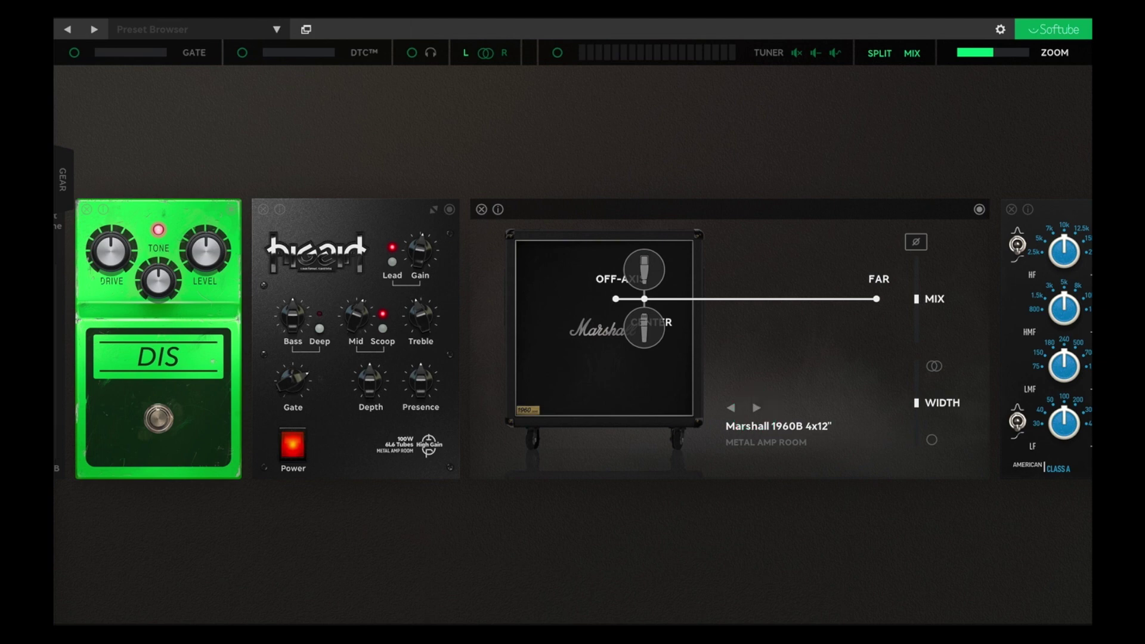
Replace the cabinet with the Vintage Amp Room's Top Boost Blue 2x12" Open Back and cycle through the collection's other cabinets.
right_click(754, 212)
mouse_move(823, 262)
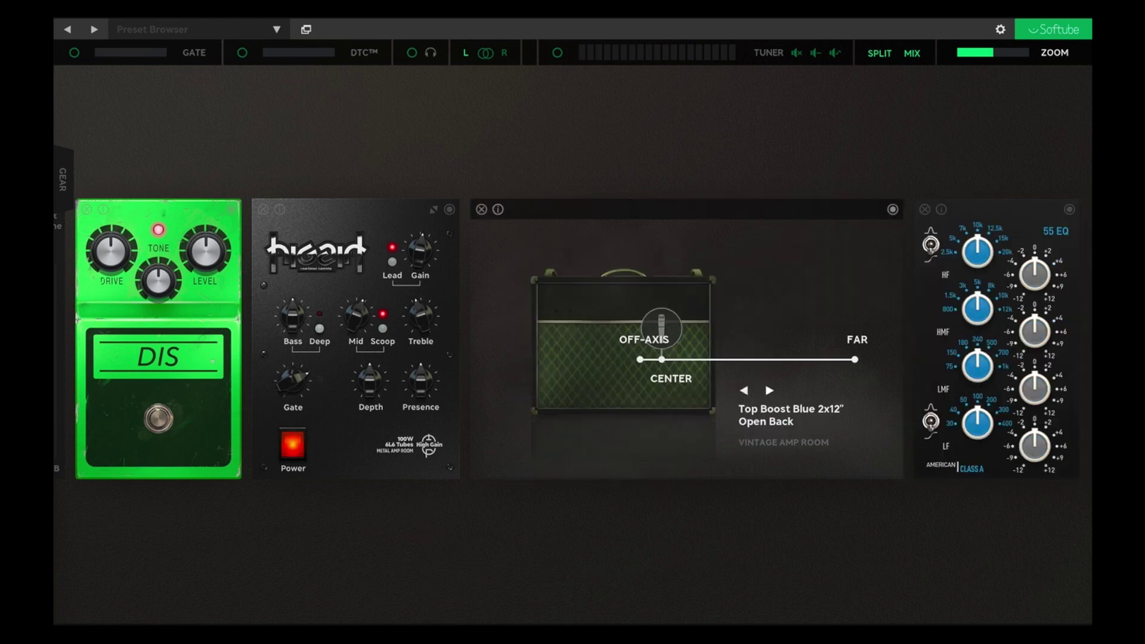
click(770, 390)
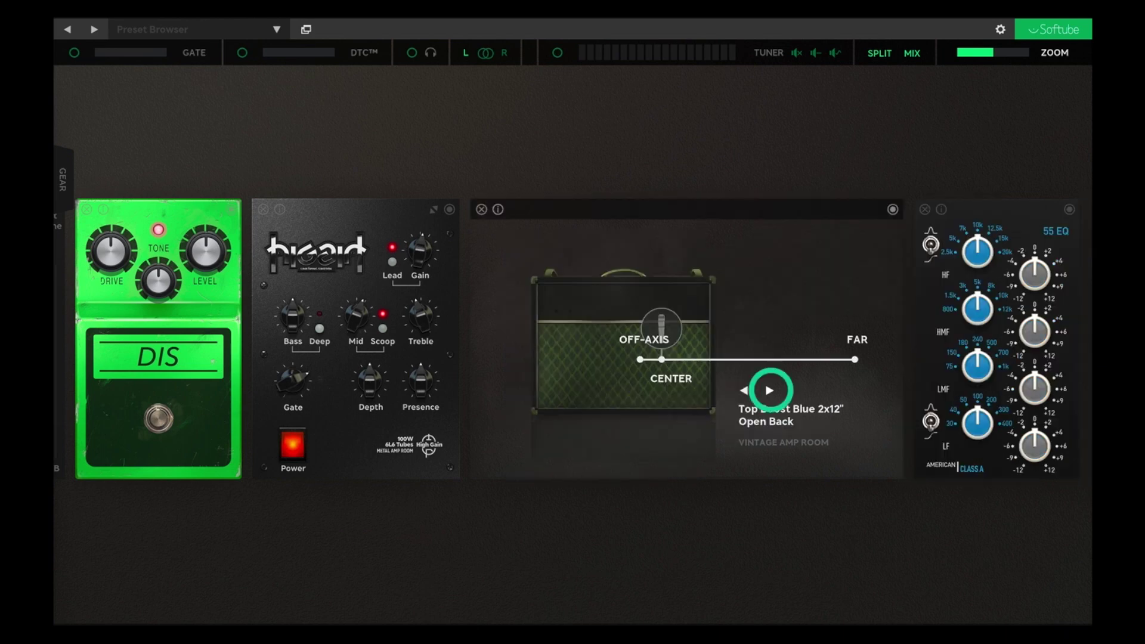
click(769, 390)
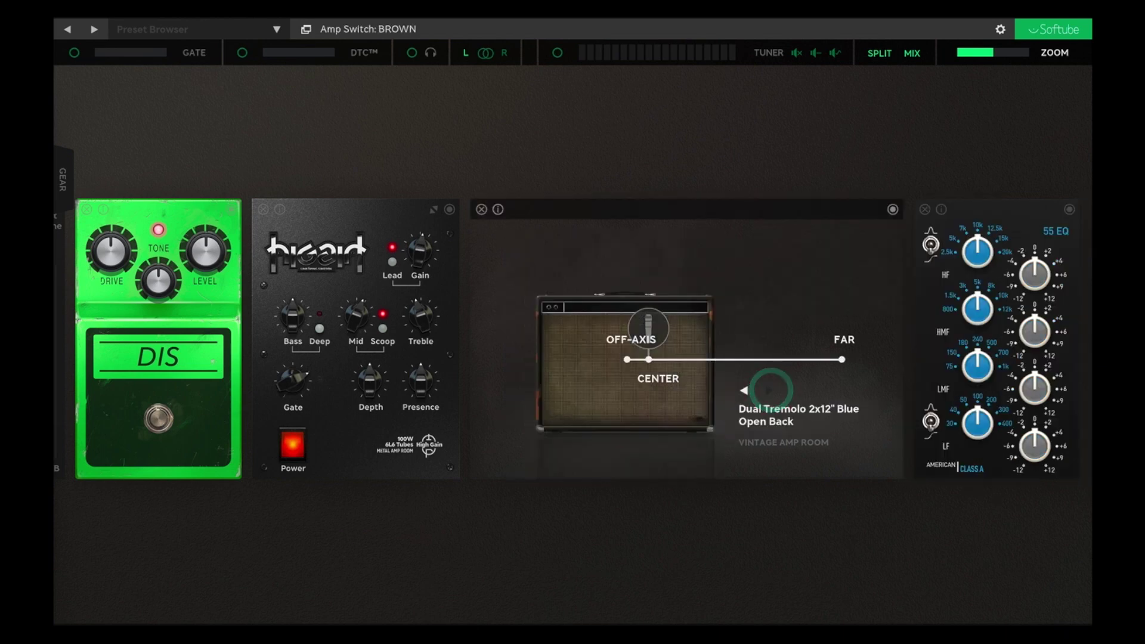
click(769, 390)
click(770, 390)
click(769, 390)
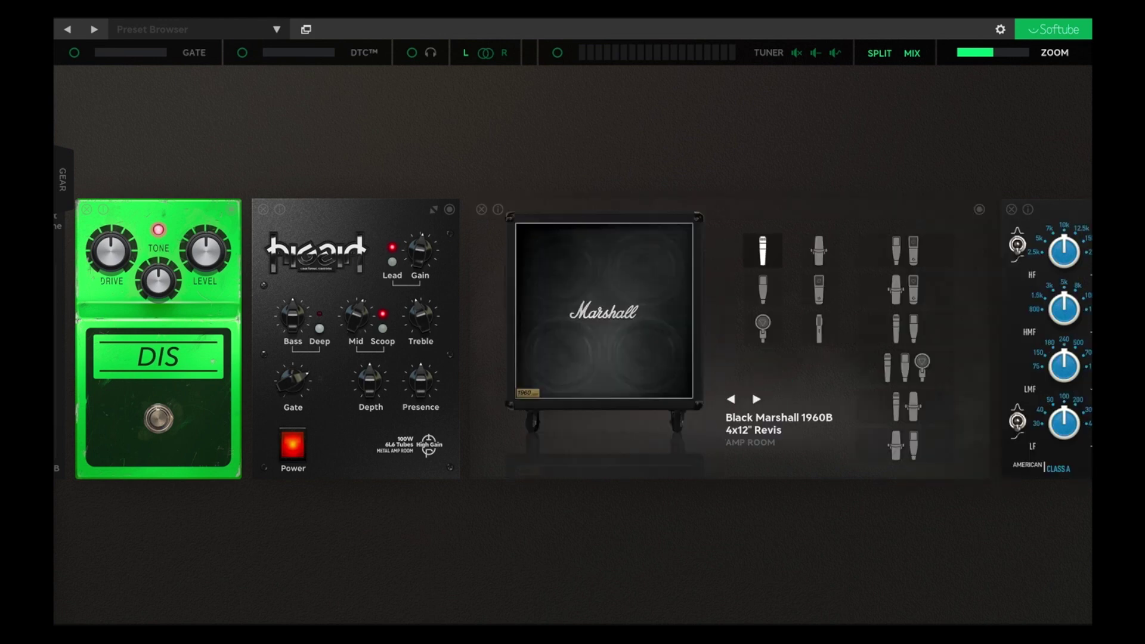
Try single and combined microphone choices on the Black Marshall 1960B 4x12" Revis cabinet.
click(819, 250)
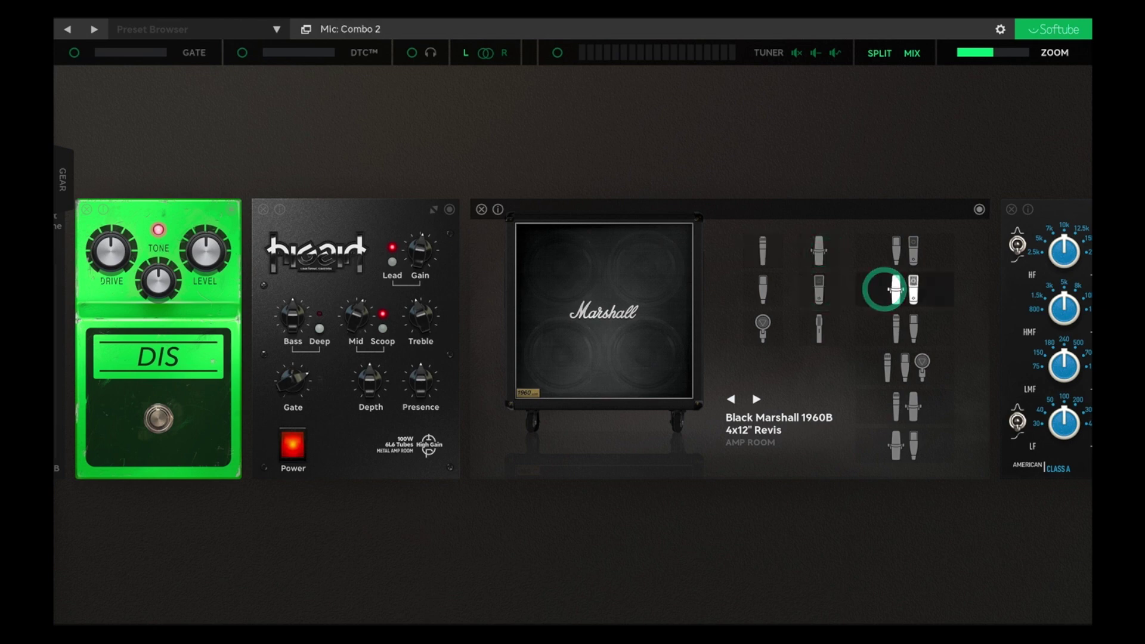
click(901, 376)
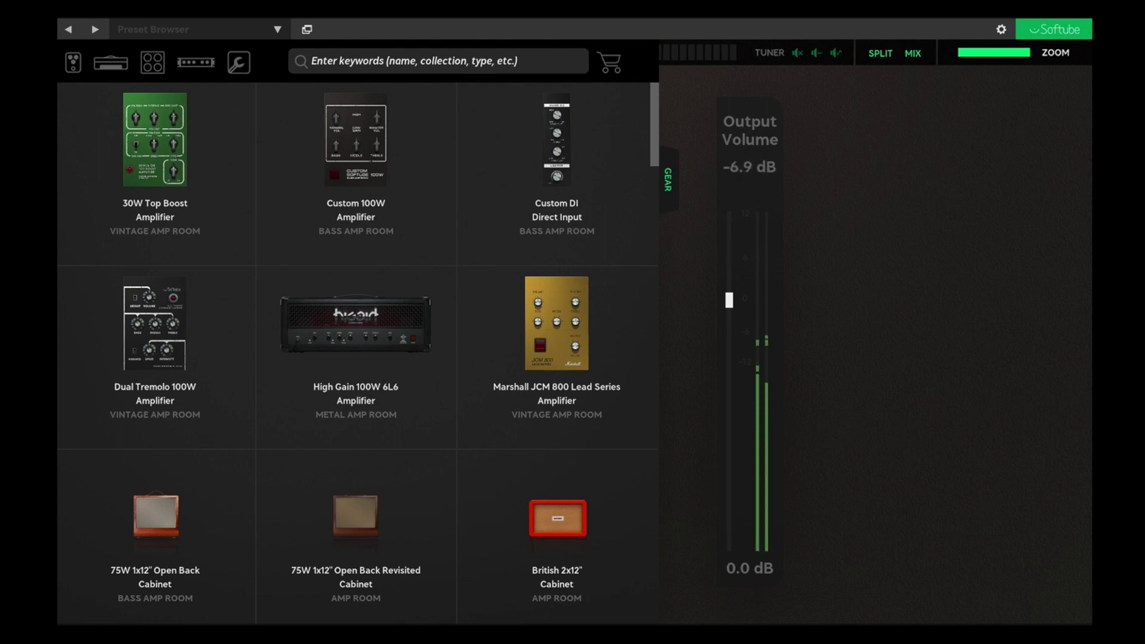
Add the Dual Tremolo 100W amplifier and the British 2x12" Open Back cabinet to the empty chain.
click(202, 328)
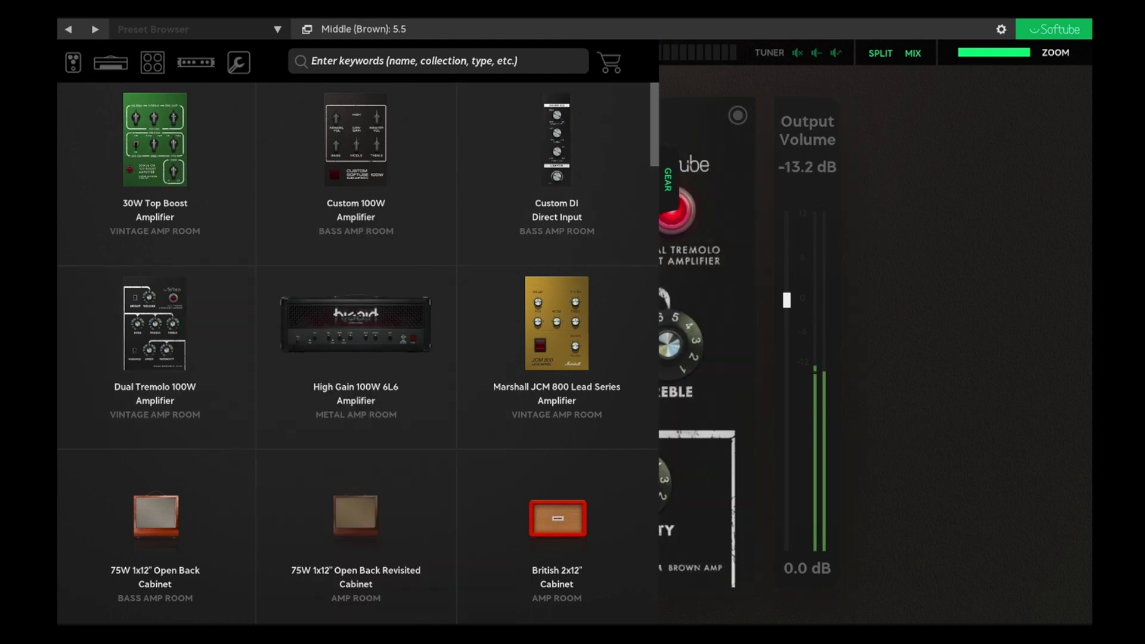
click(64, 178)
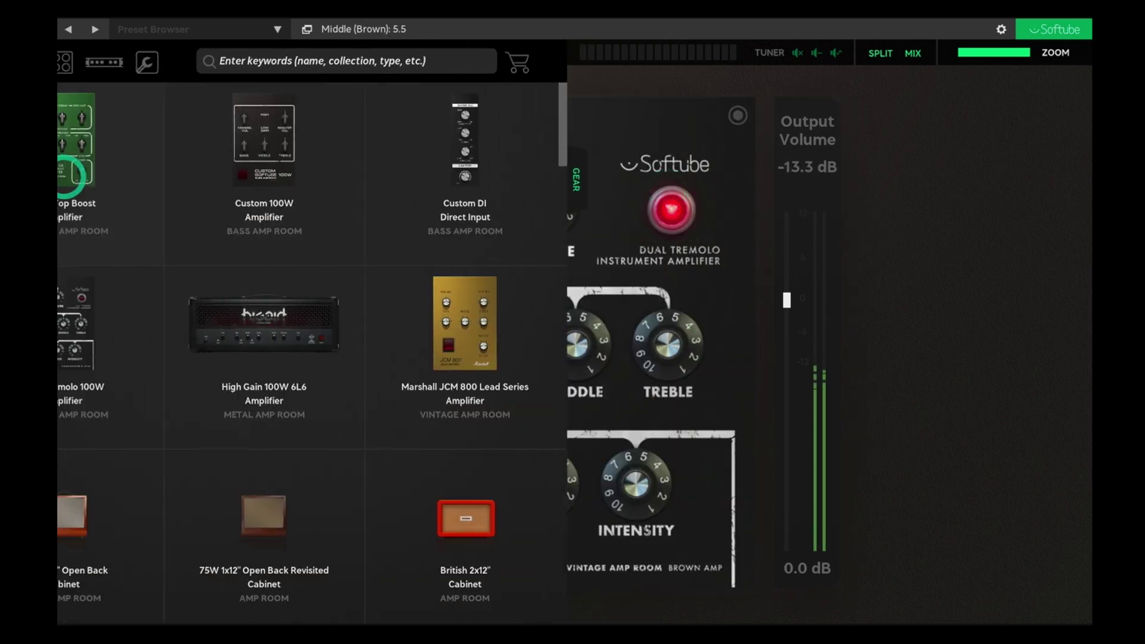
click(153, 62)
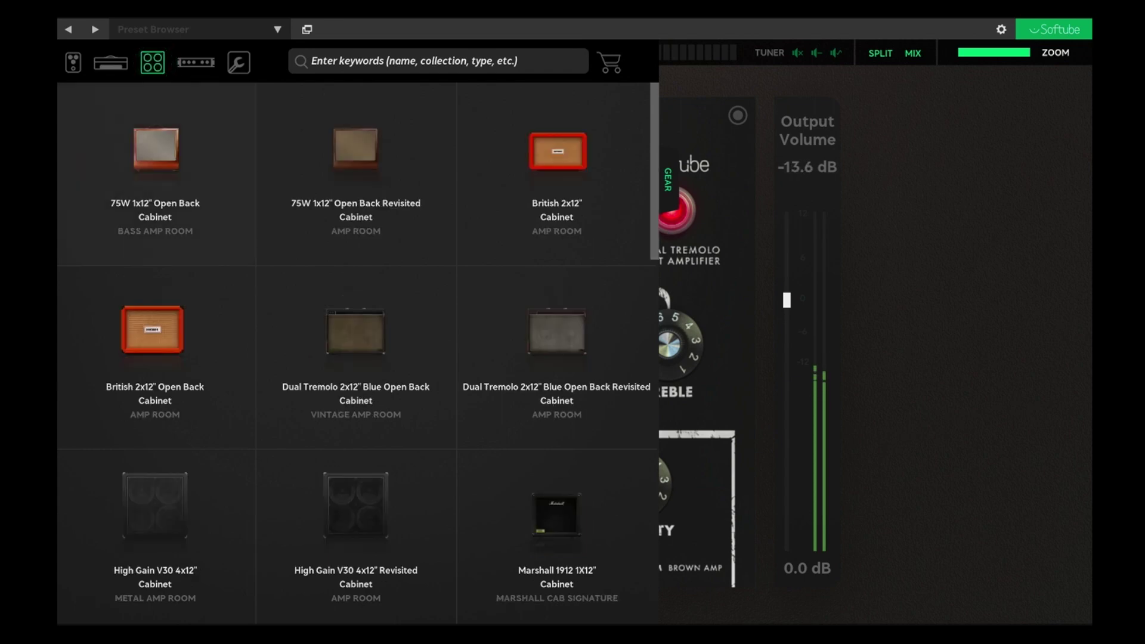
click(186, 344)
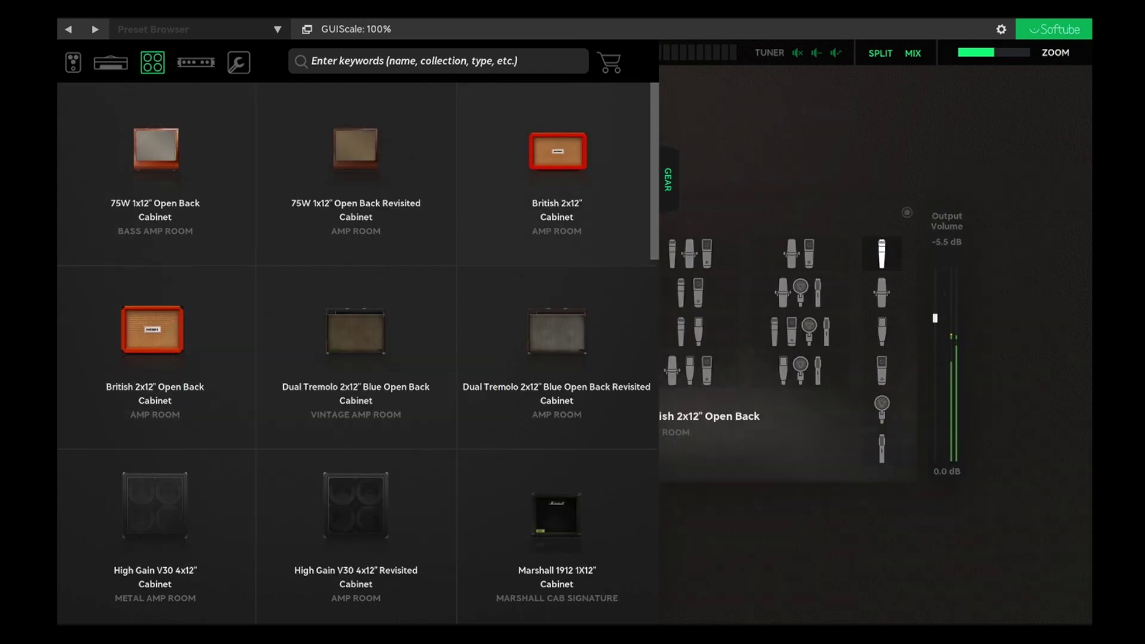
click(667, 181)
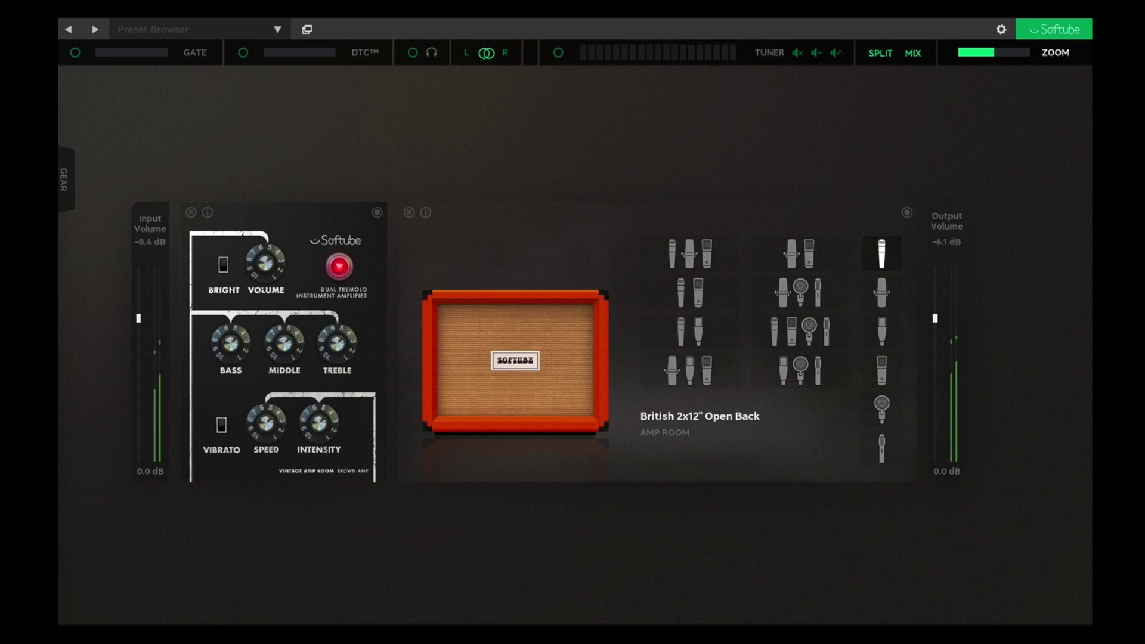
Turn on the input Gate, adjust its threshold, and turn it off again.
click(74, 53)
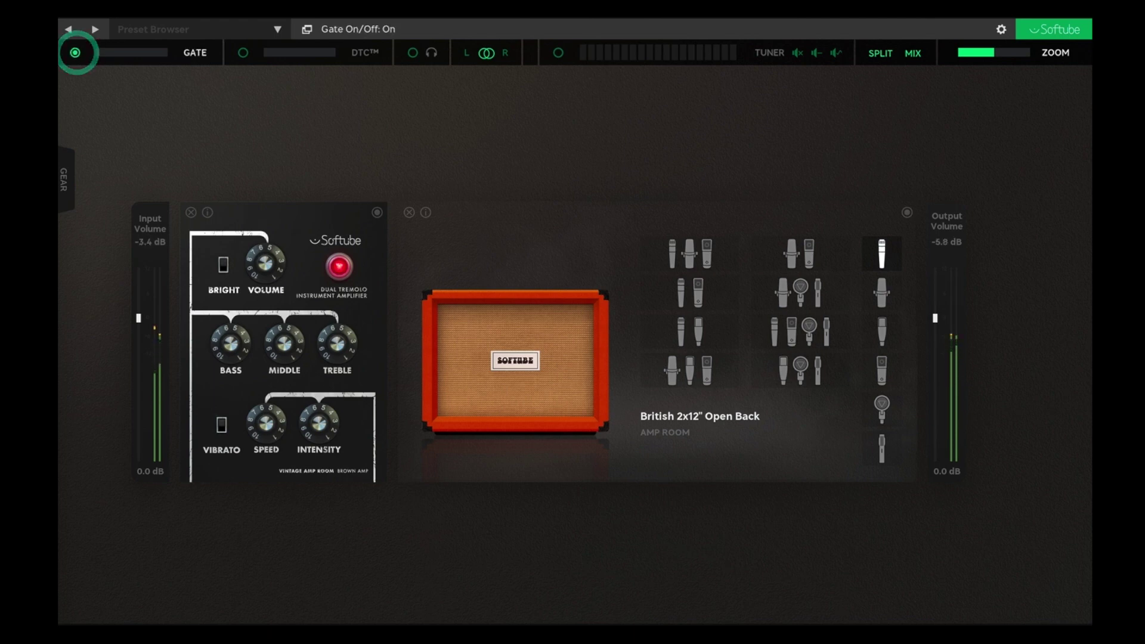
click(96, 52)
mouse_move(98, 51)
mouse_down()
mouse_move(154, 66)
mouse_move(89, 54)
mouse_up()
click(75, 52)
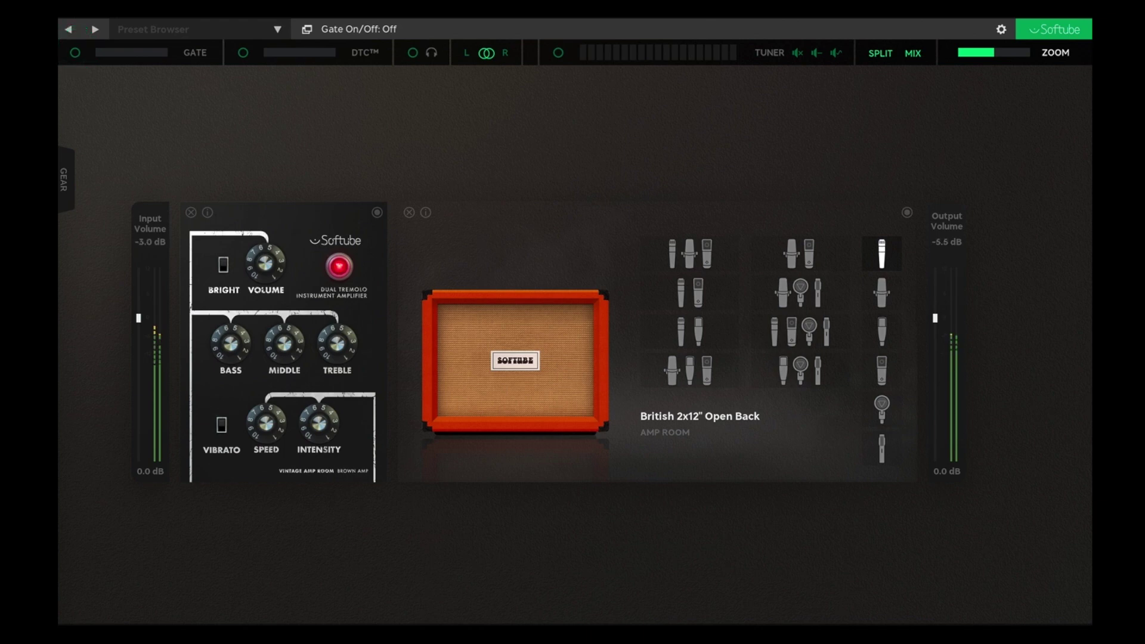
Try the DTC dynamics control with an adjusted amount and then headphones mode, switching each off again.
click(243, 52)
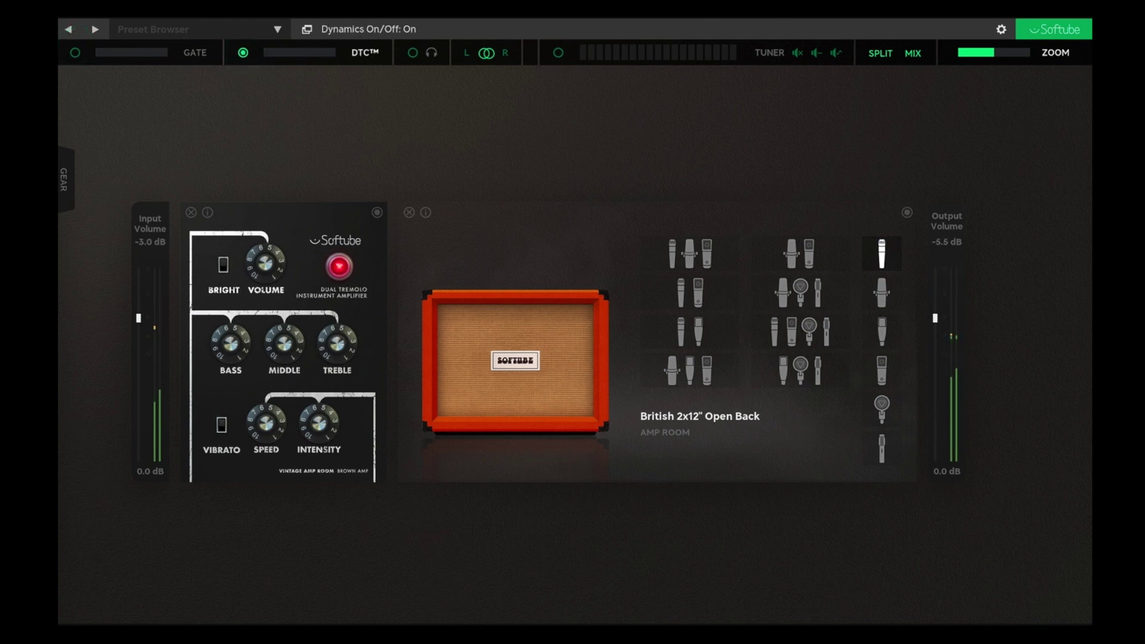
mouse_move(267, 55)
mouse_down()
mouse_move(328, 69)
mouse_move(262, 63)
mouse_up()
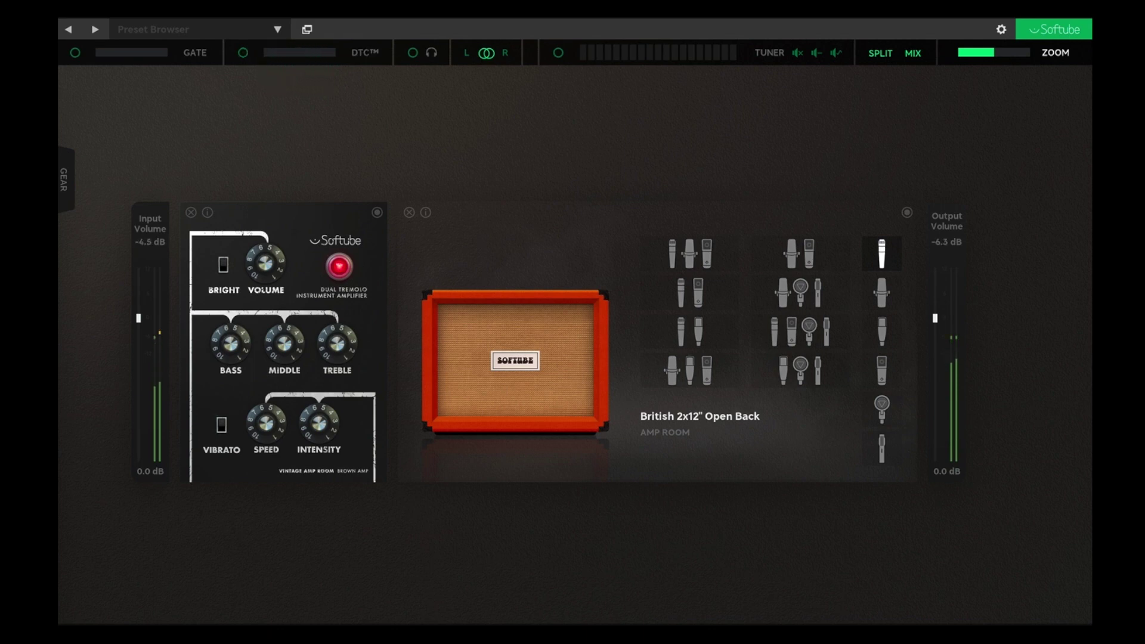
click(412, 52)
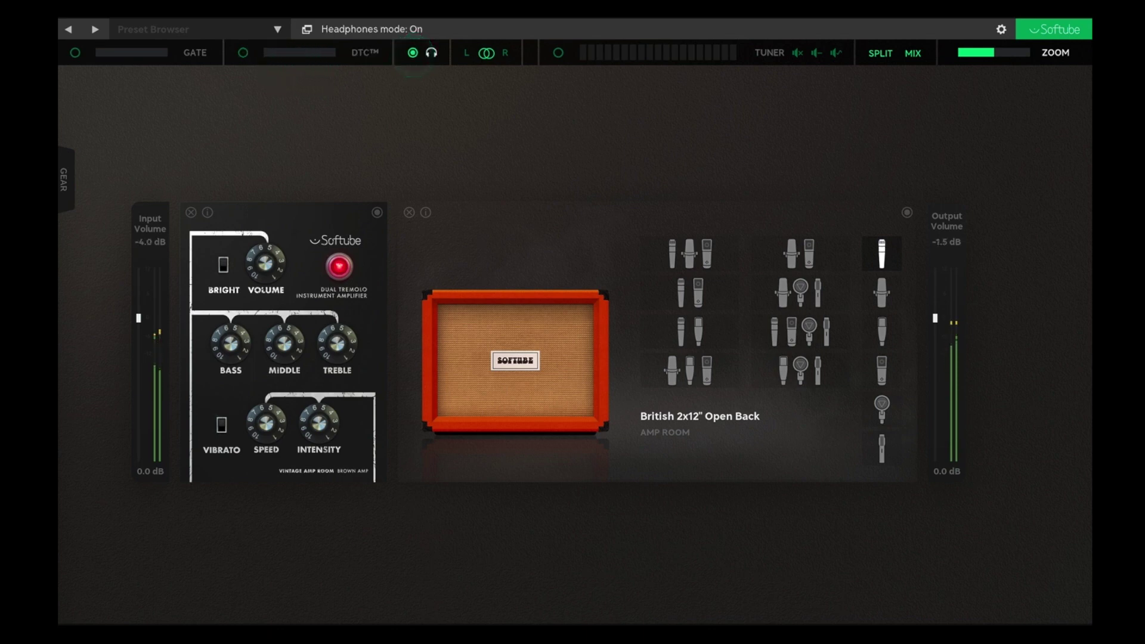
click(412, 52)
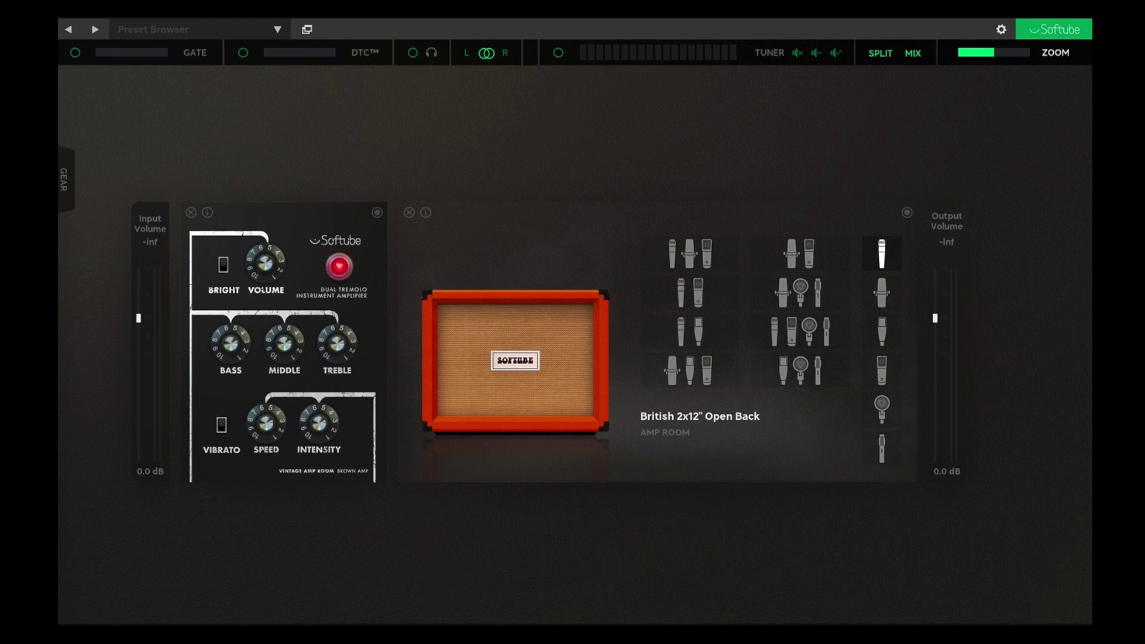
Turn on the tuner and try its muted, dimmed and full-volume output modes, ending on full volume.
click(467, 52)
click(558, 53)
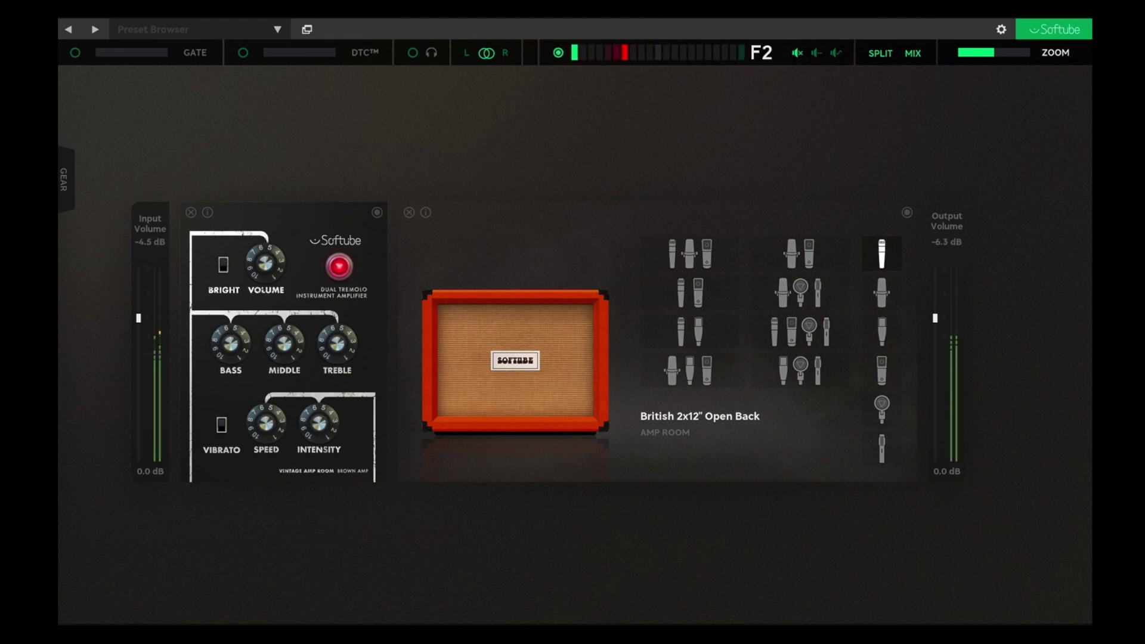
click(797, 54)
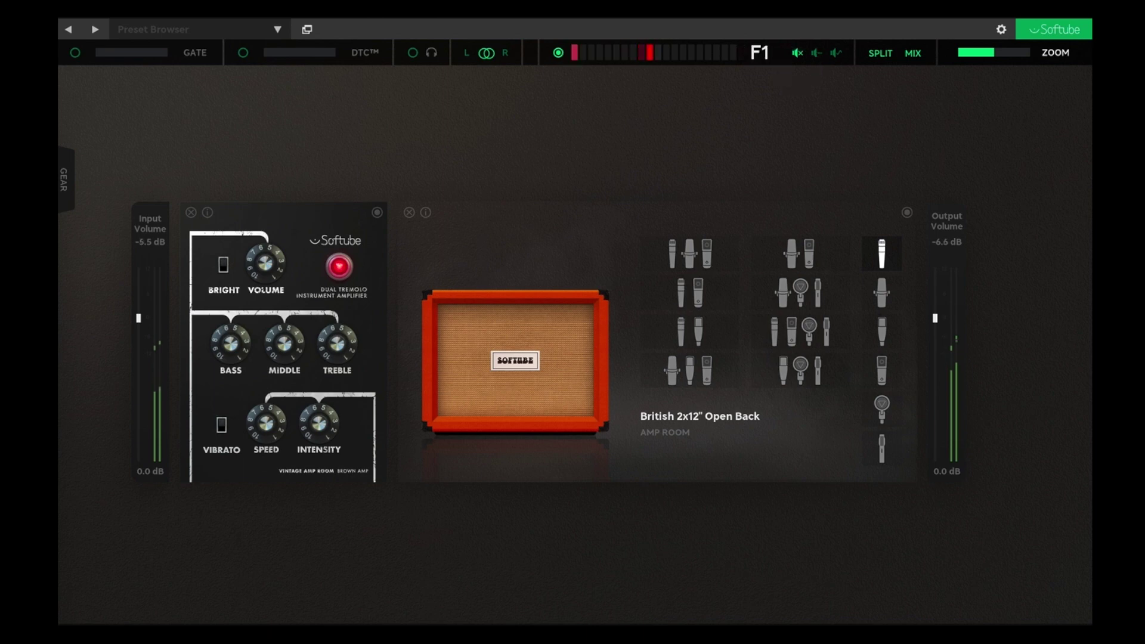
click(817, 53)
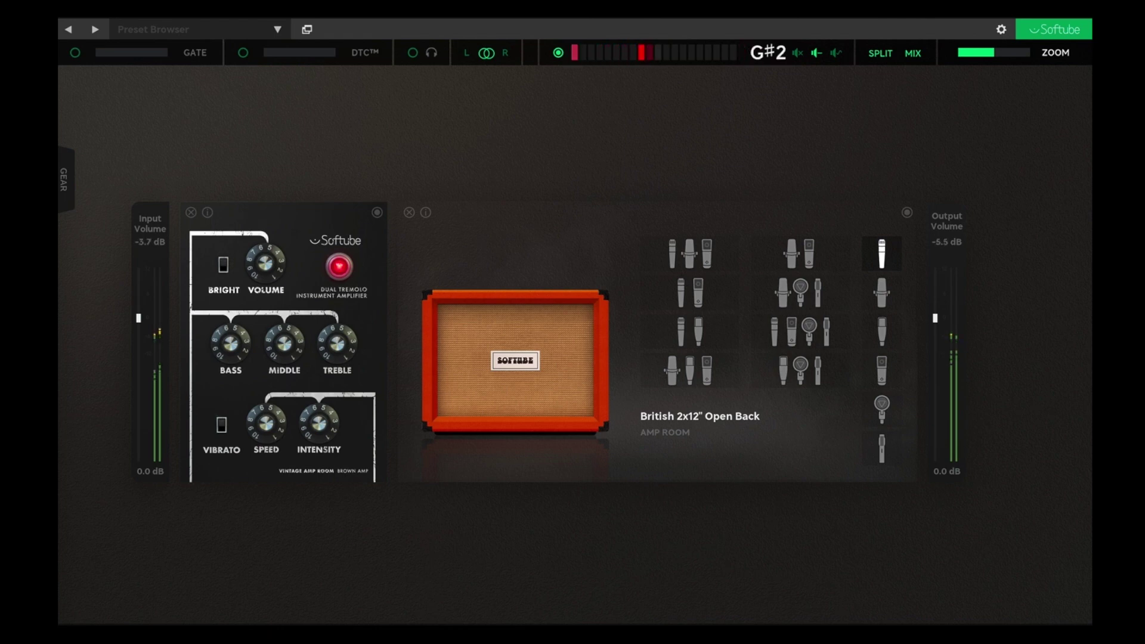
click(837, 53)
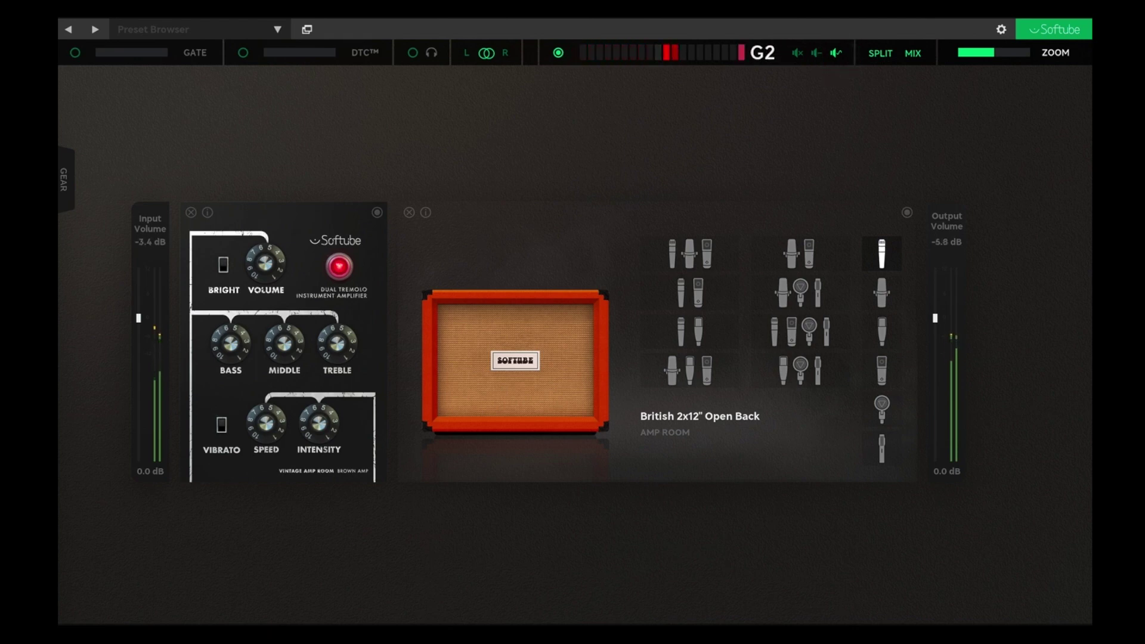
Turn Split off, keep Mix on, and enlarge the interface to 175%.
click(881, 53)
click(914, 53)
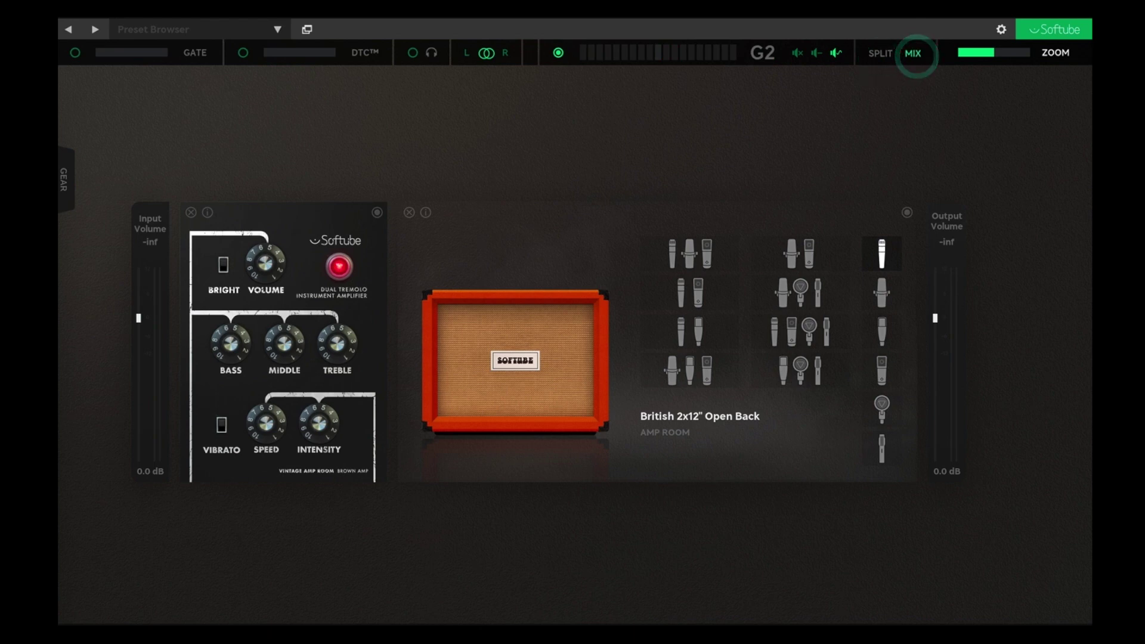
drag(993, 53, 1029, 55)
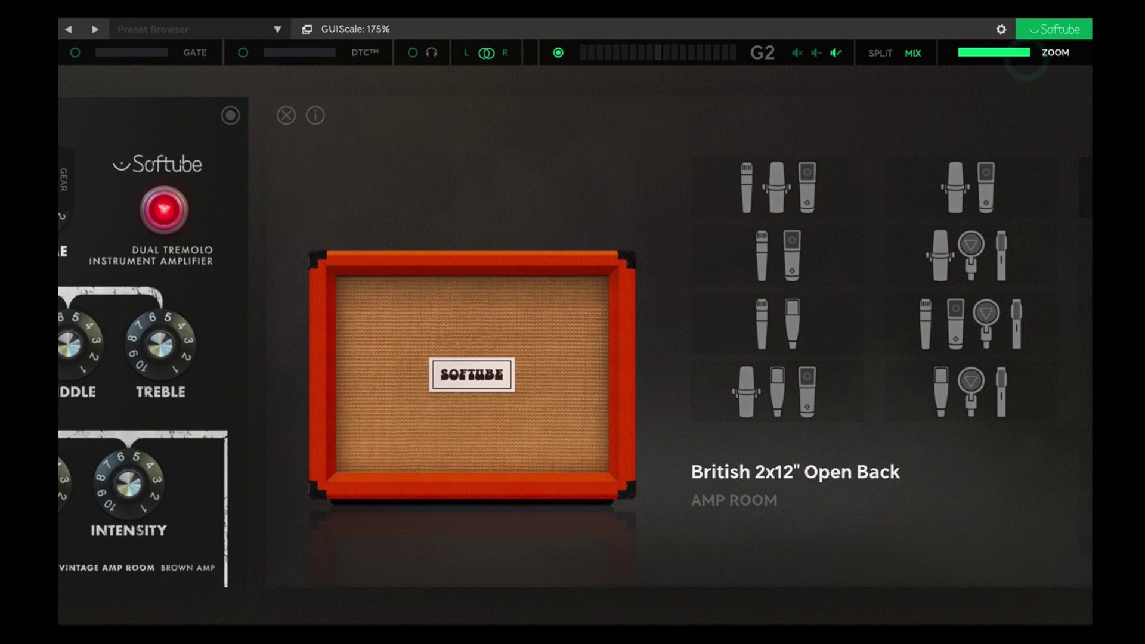
drag(789, 91, 908, 92)
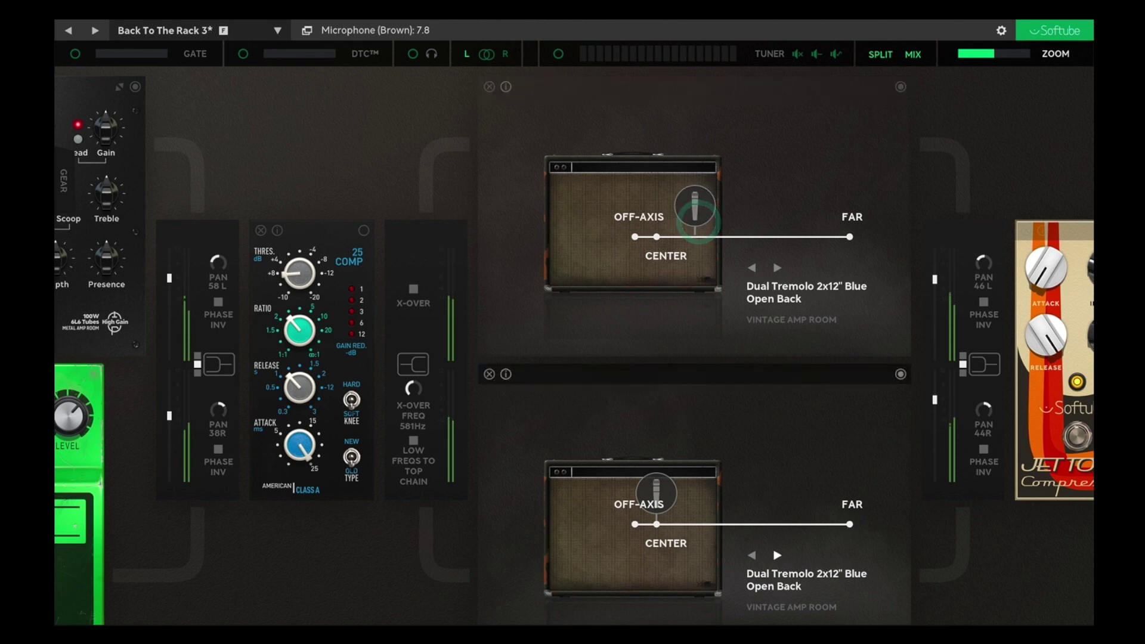
Switch the lower chain's cabinet to the White Marshall 1960A 4x12" and set its microphone position to 9.5.
click(777, 554)
click(777, 554)
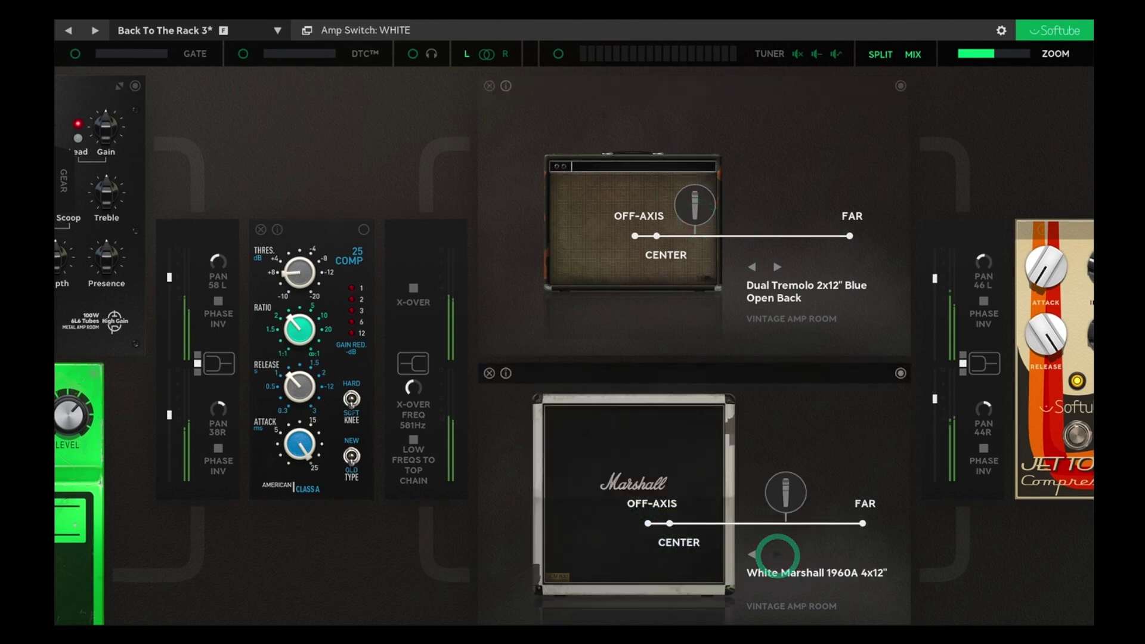
drag(782, 499, 825, 500)
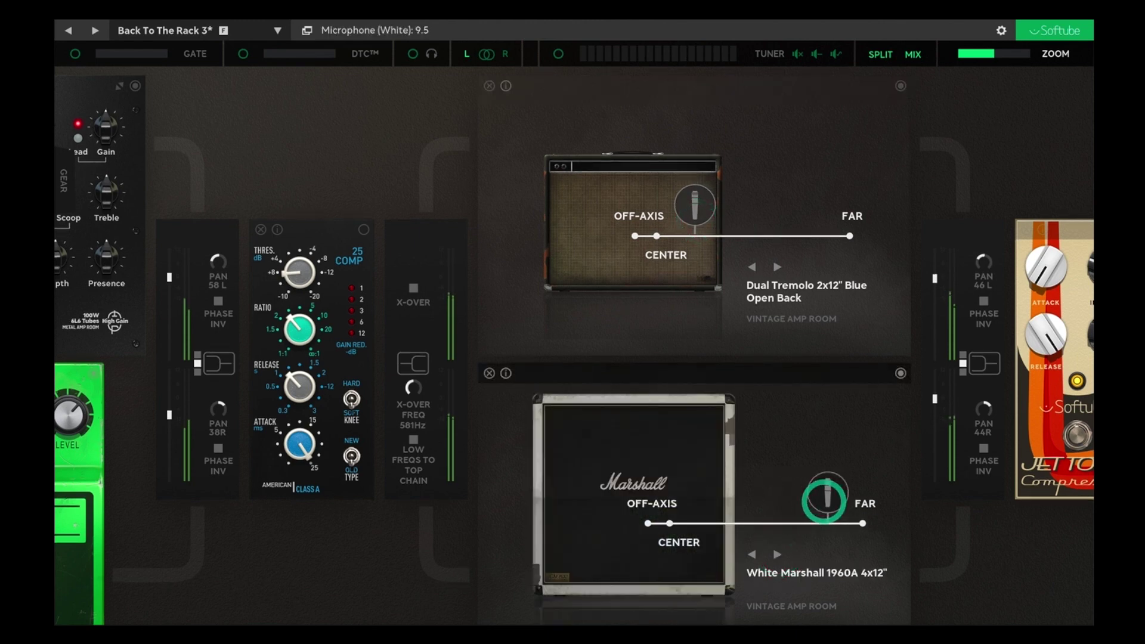
Reshape the upper bands of the EQNÄS equalizer and set the Jet Town Compressor's Release to 9.5.
drag(966, 465, 652, 531)
drag(722, 222, 872, 217)
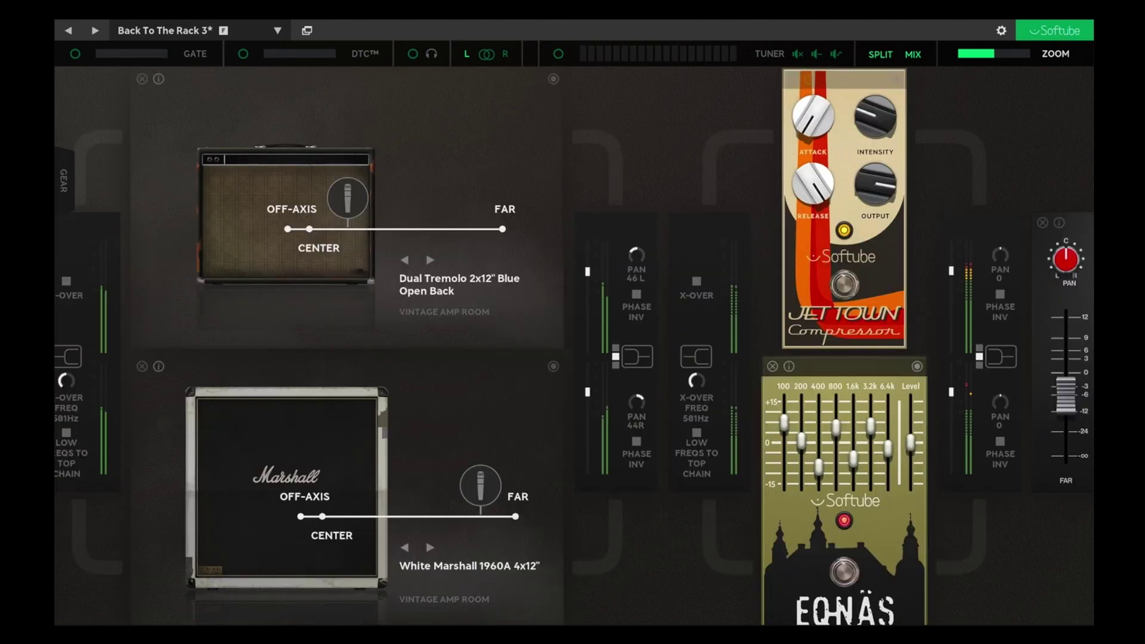
drag(852, 453, 887, 417)
click(803, 191)
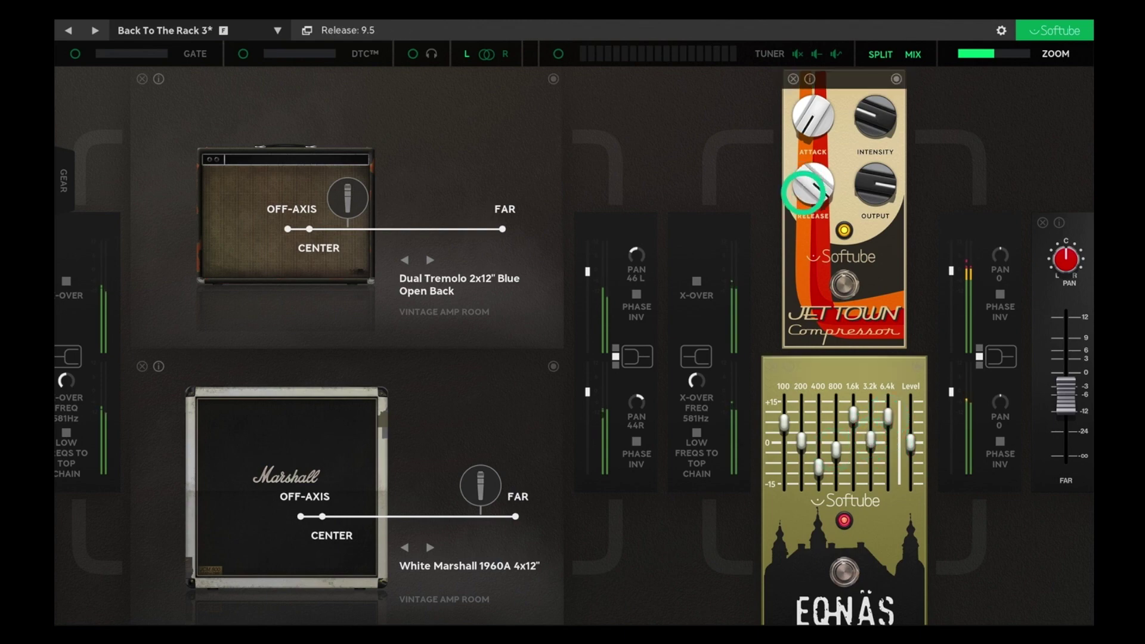